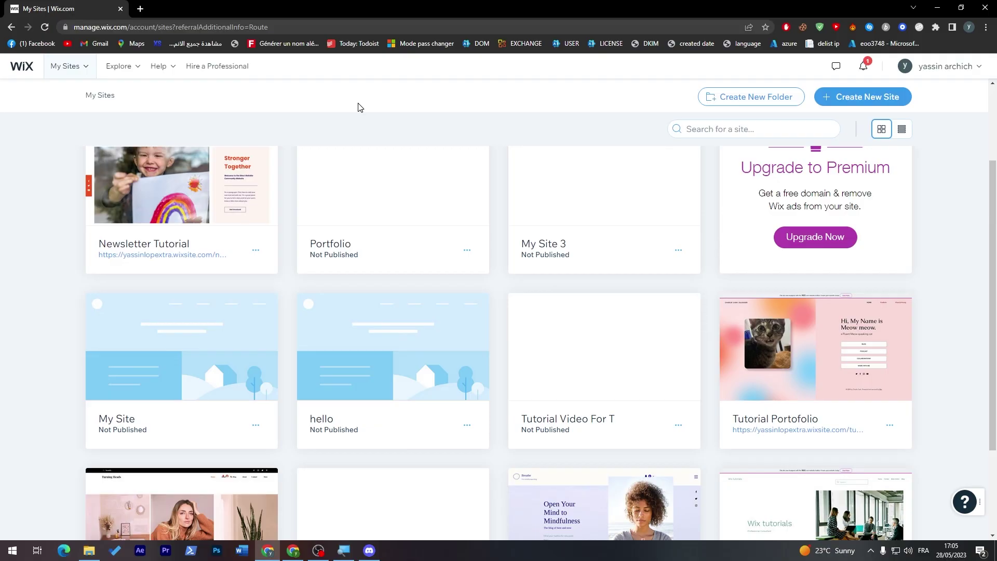
pyautogui.scroll(5, 604, 188)
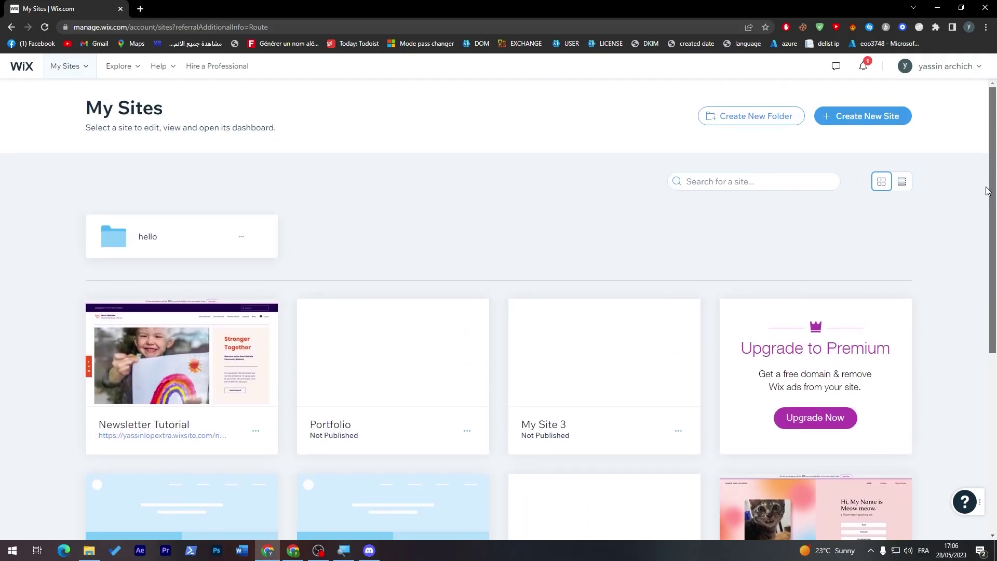
pyautogui.scroll(-3, 987, 189)
pyautogui.scroll(3, 982, 172)
pyautogui.moveTo(991, 156)
pyautogui.mouseDown()
pyautogui.moveTo(992, 234)
pyautogui.moveTo(991, 187)
pyautogui.mouseUp()
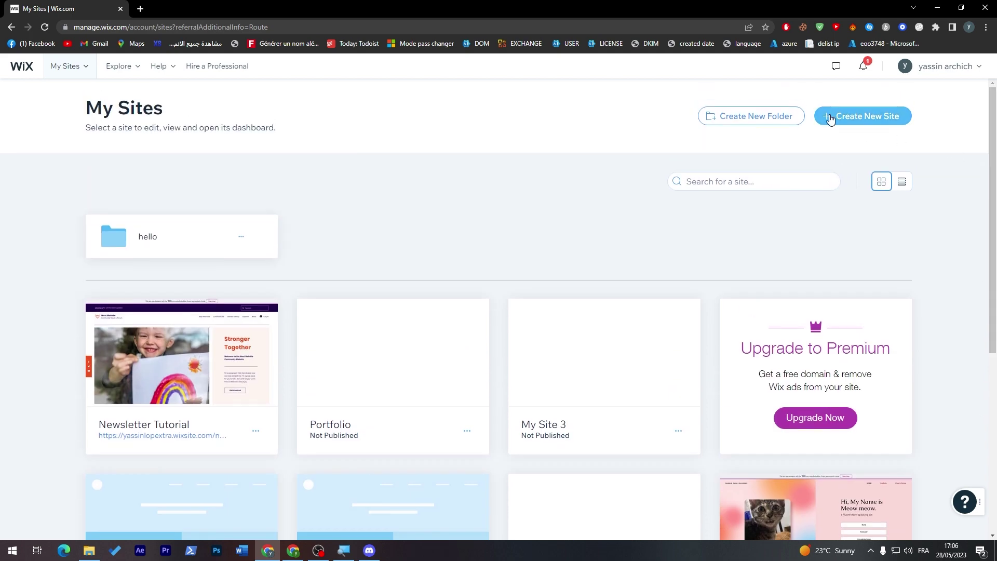
pyautogui.moveTo(991, 156); pyautogui.dragTo(987, 242)
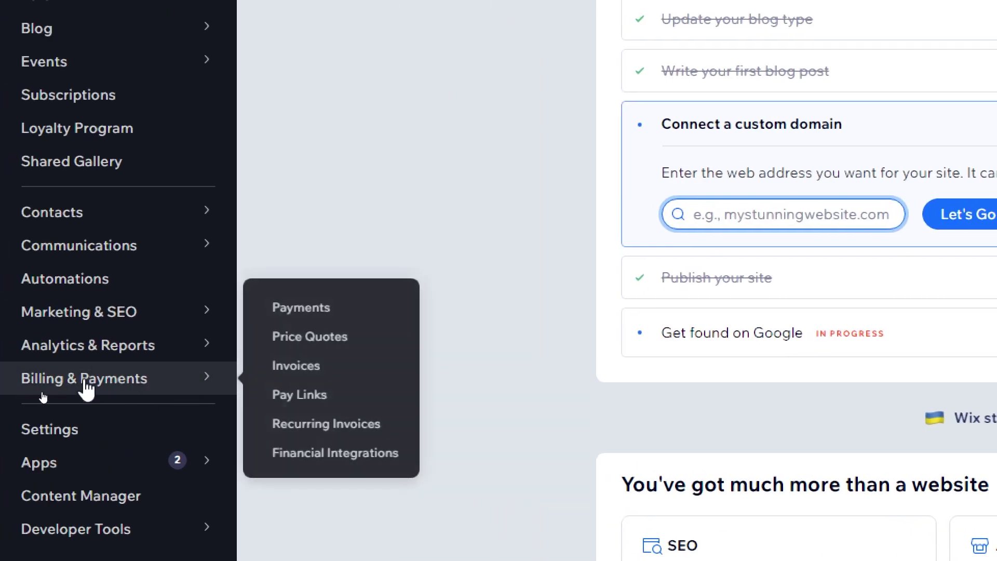
pyautogui.moveTo(85, 378)
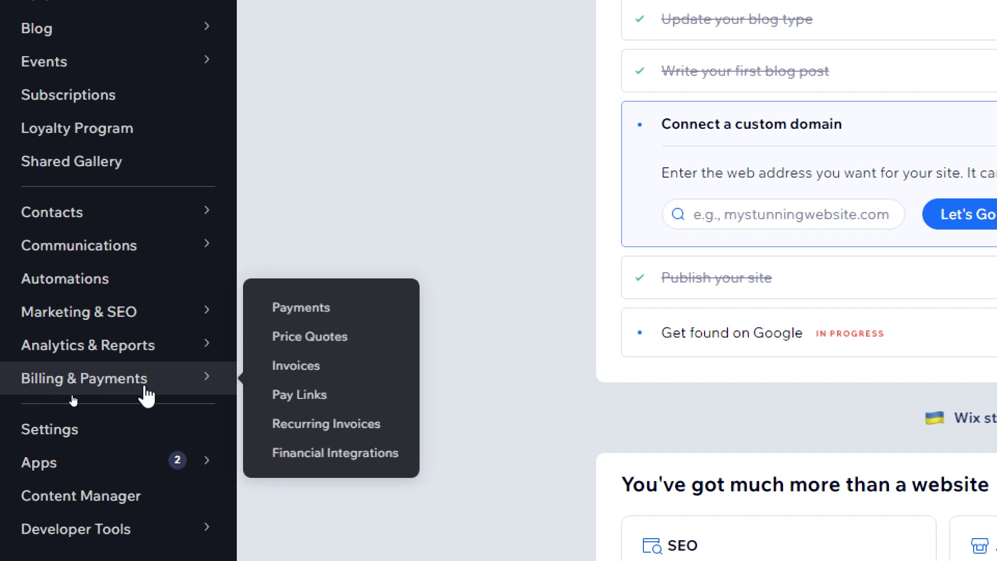
# Reach the Accept Payments settings from the site's Billing & Payments page
pyautogui.click(147, 390)
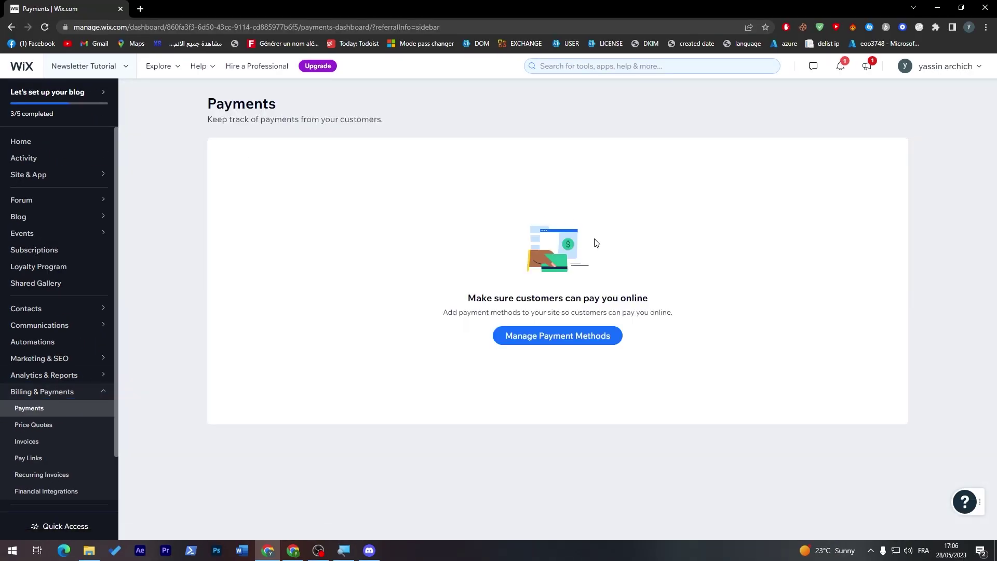
pyautogui.click(558, 335)
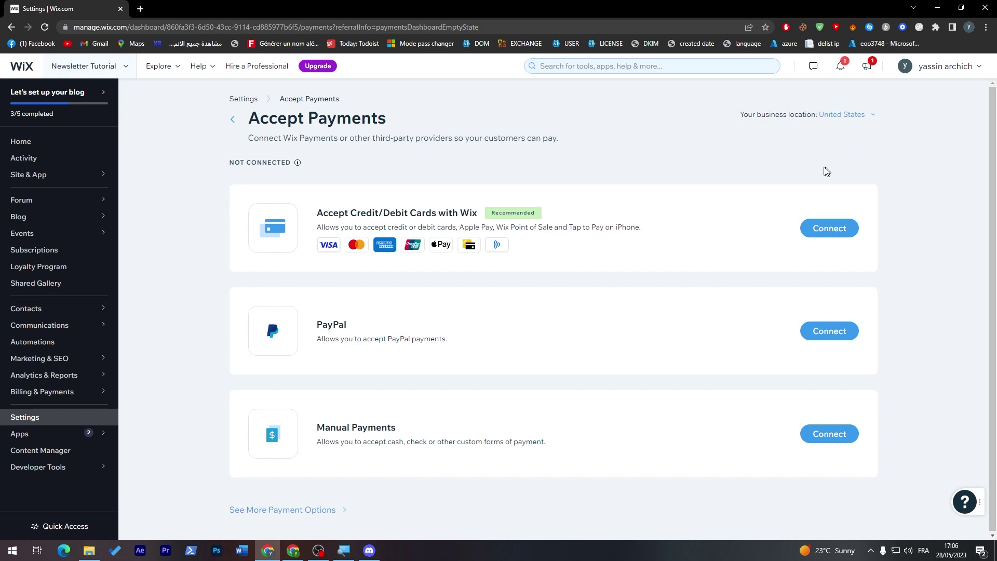
# Change the business location to Morocco and read the PayPal description
pyautogui.click(840, 116)
pyautogui.click(641, 179)
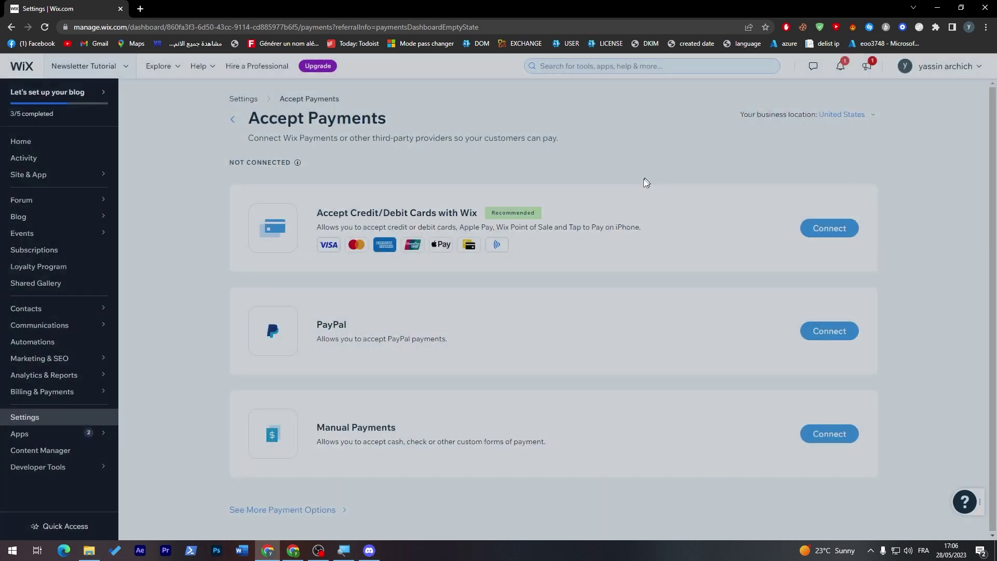
pyautogui.click(852, 115)
pyautogui.write('mor')
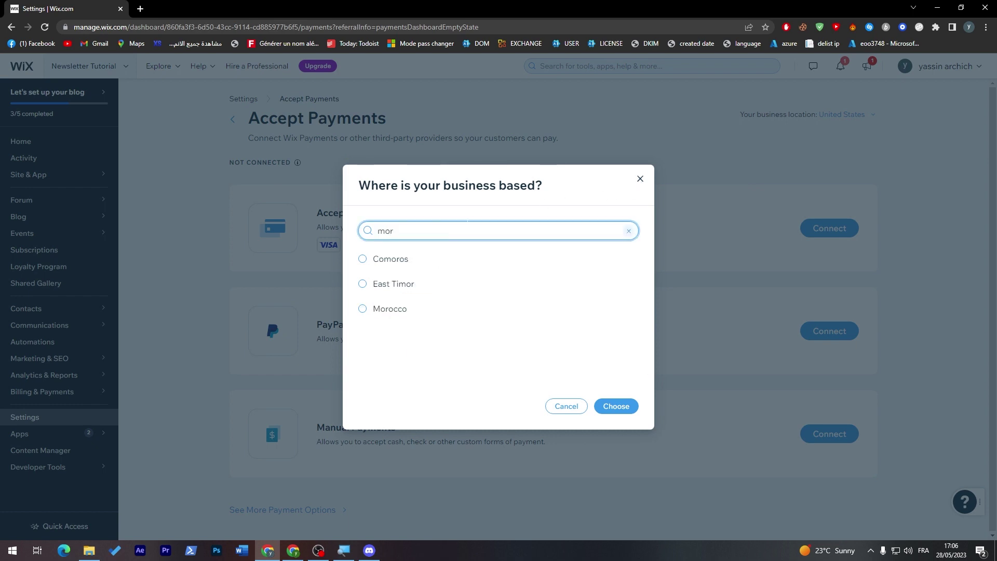
pyautogui.click(362, 308)
pyautogui.click(615, 406)
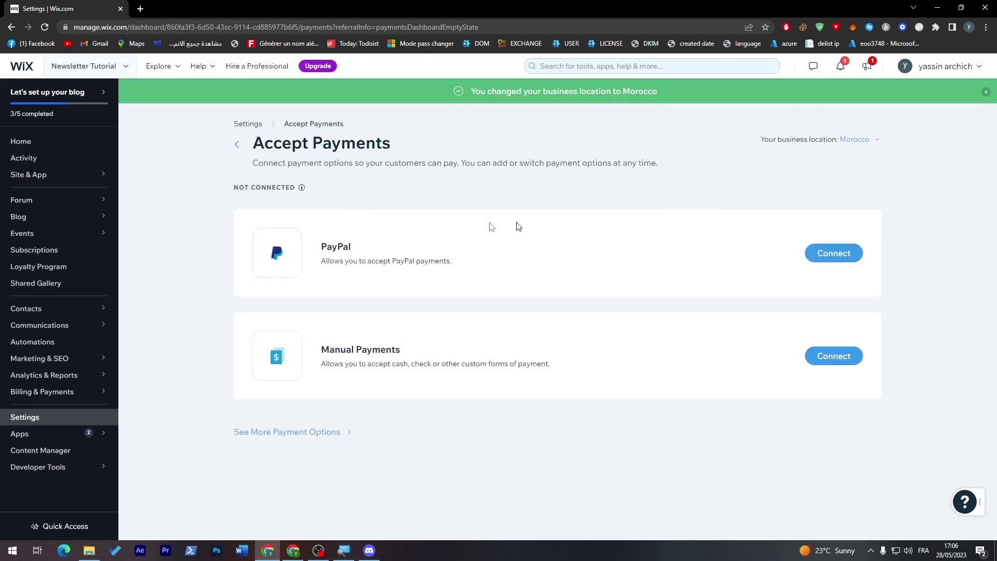
pyautogui.tripleClick(339, 258)
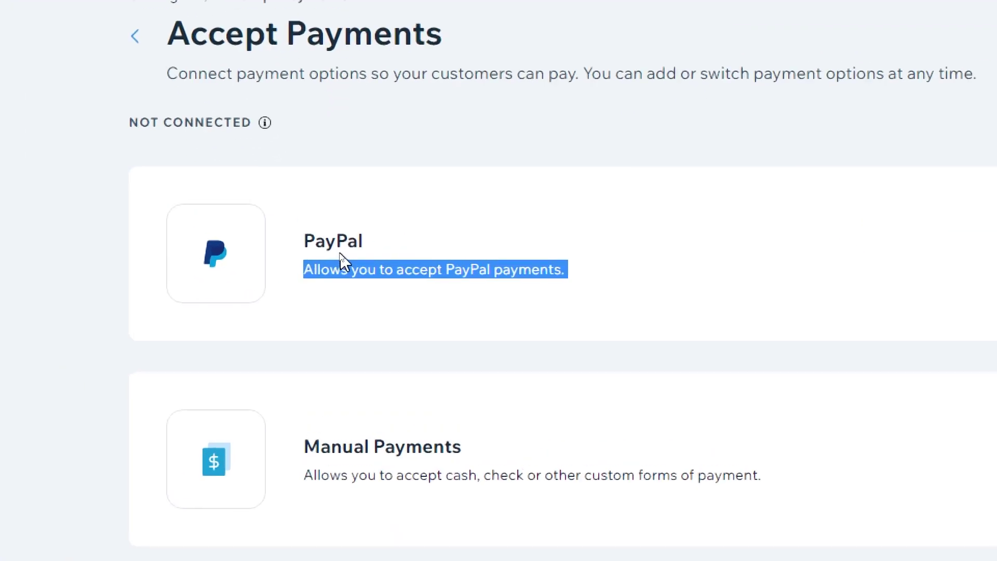
# Start the PayPal connection and enter the PayPal account email
pyautogui.click(927, 261)
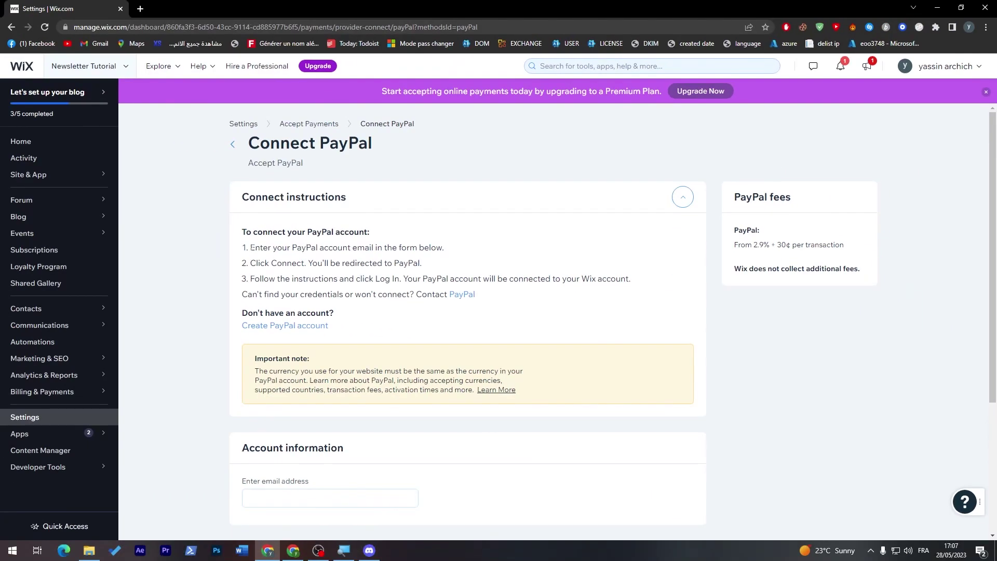
pyautogui.moveTo(251, 247); pyautogui.dragTo(378, 247)
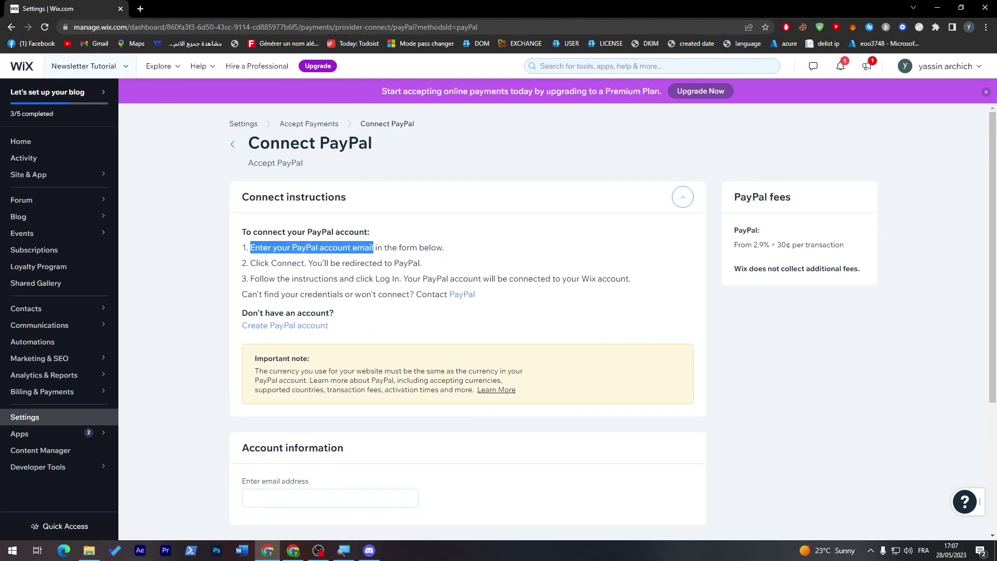
pyautogui.click(378, 247)
pyautogui.scroll(-2, 631, 243)
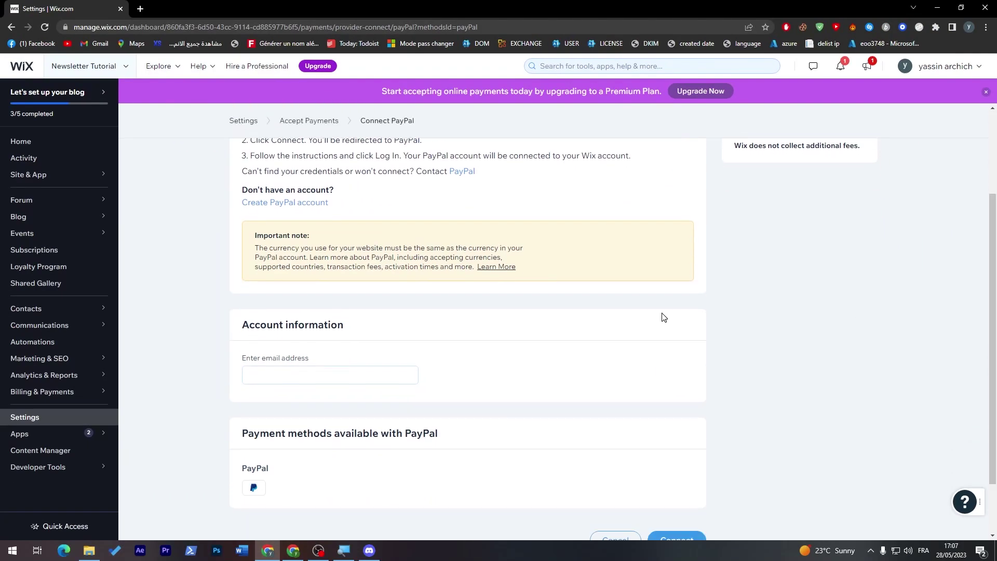
pyautogui.click(330, 375)
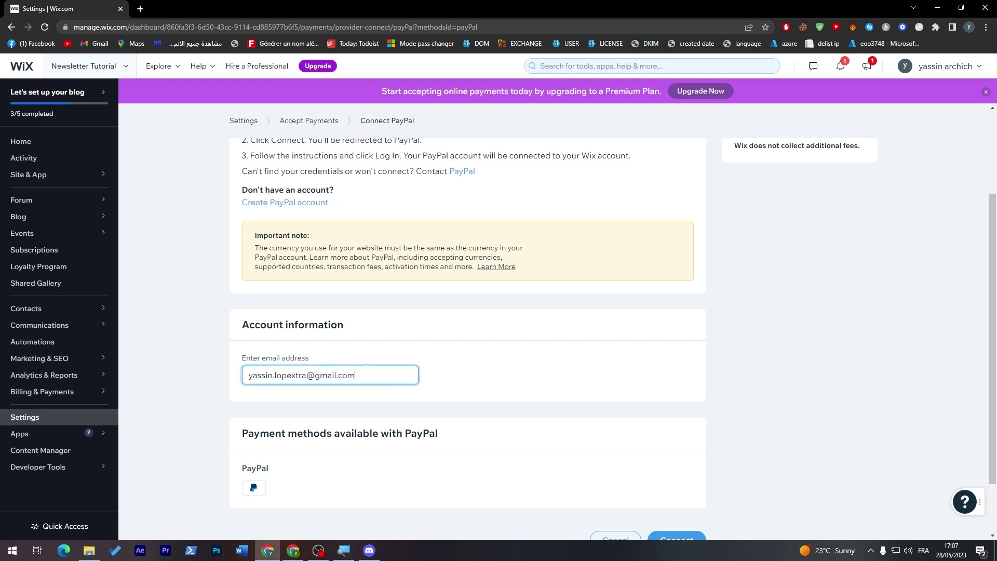
pyautogui.click(476, 347)
pyautogui.scroll(2, 475, 347)
pyautogui.moveTo(302, 209); pyautogui.dragTo(340, 209)
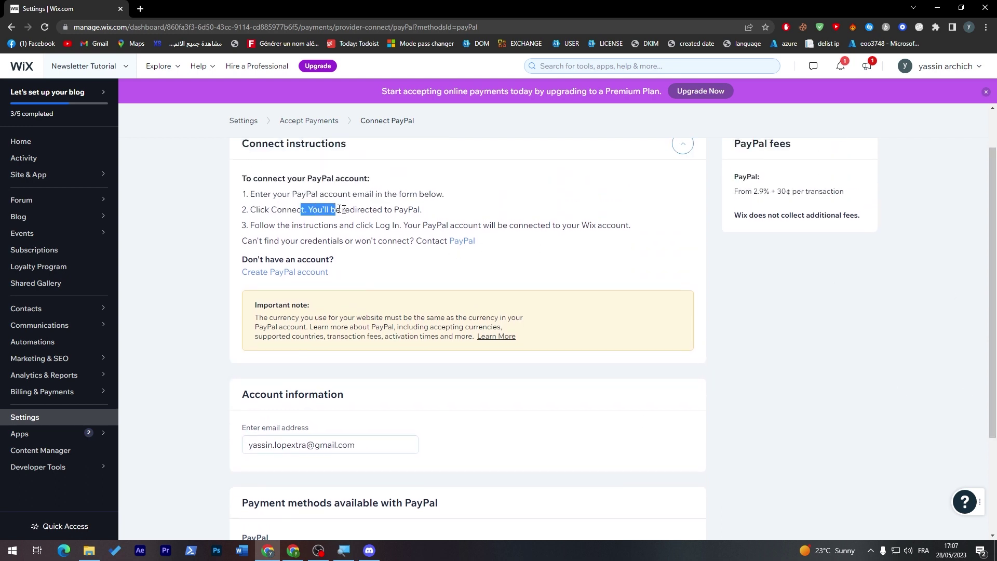
# Review the PayPal connected message and dismiss the upgrade prompt
pyautogui.click(455, 212)
pyautogui.scroll(-3, 849, 265)
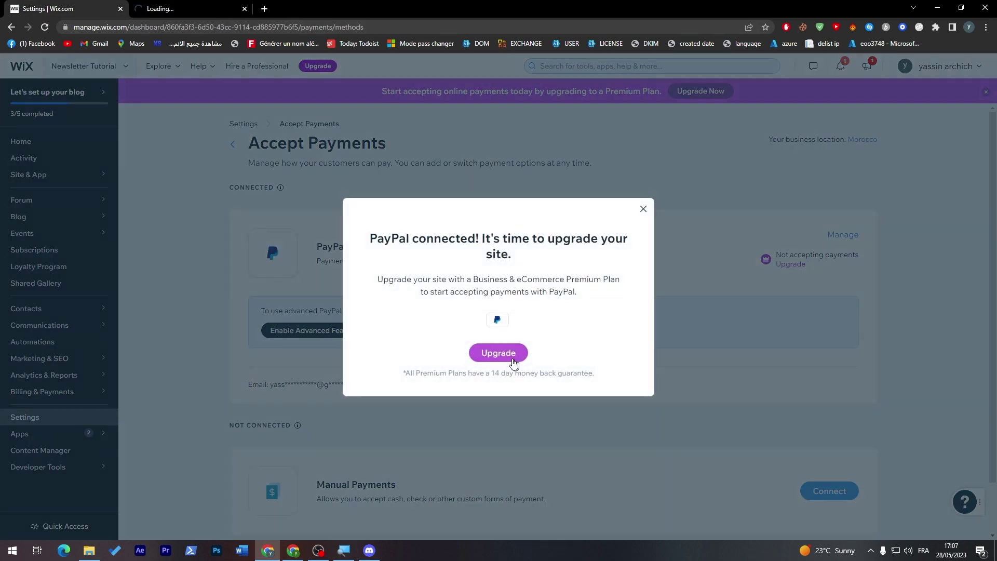
pyautogui.moveTo(413, 238); pyautogui.dragTo(499, 240)
pyautogui.click(534, 255)
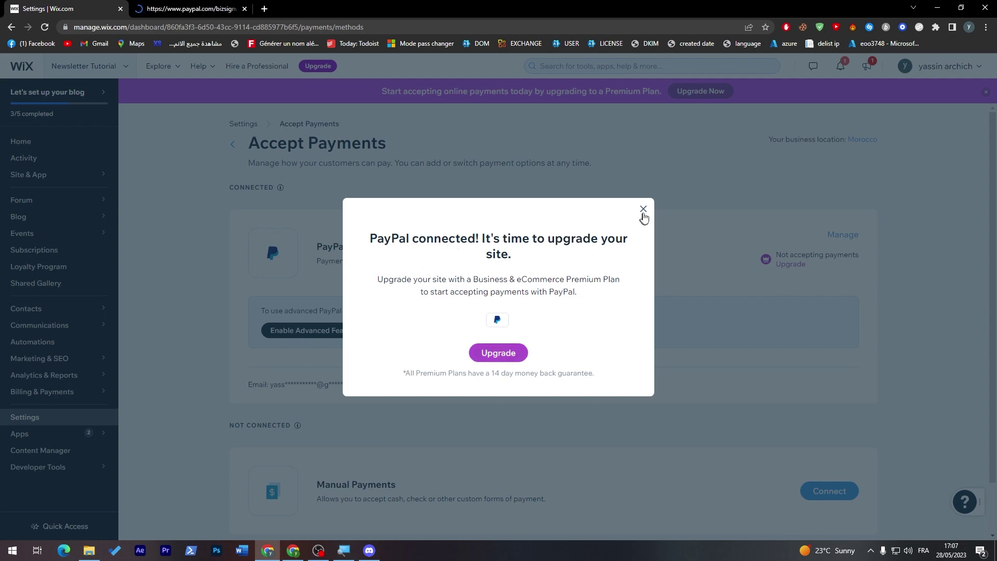
pyautogui.click(644, 212)
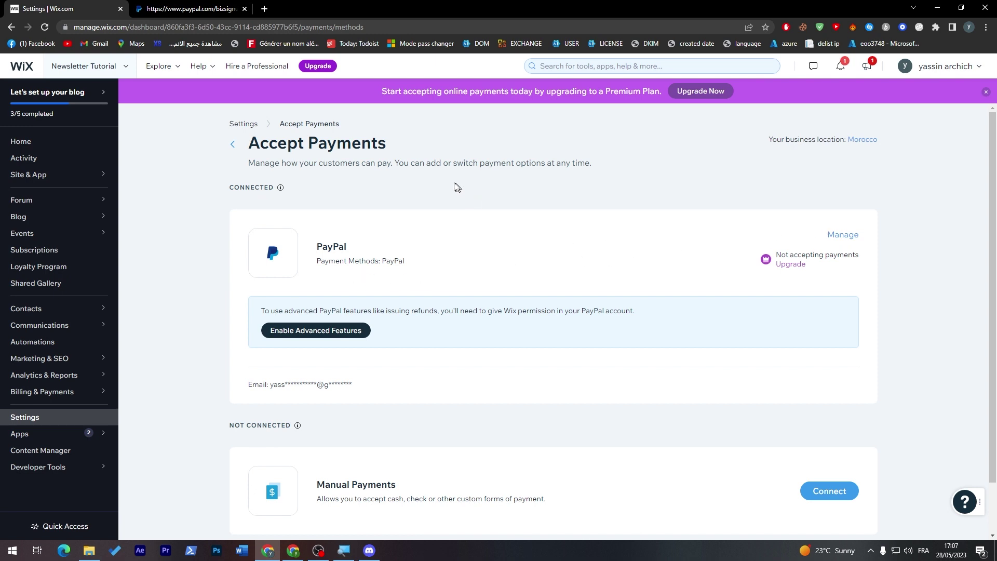
# Pass PayPal's robot check, continue with the prefilled email and attempt a login with the saved password
pyautogui.click(191, 9)
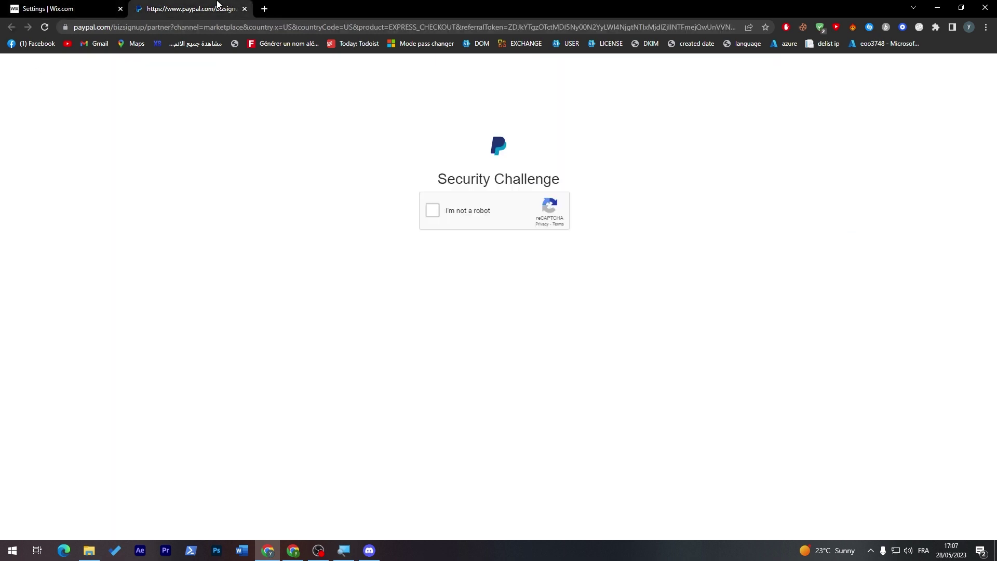
pyautogui.click(460, 210)
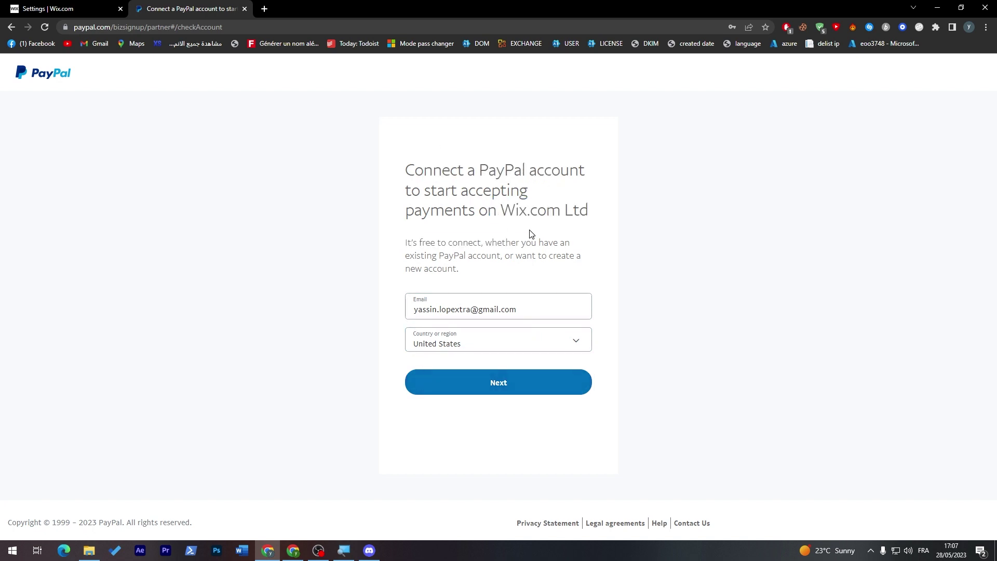
pyautogui.click(461, 383)
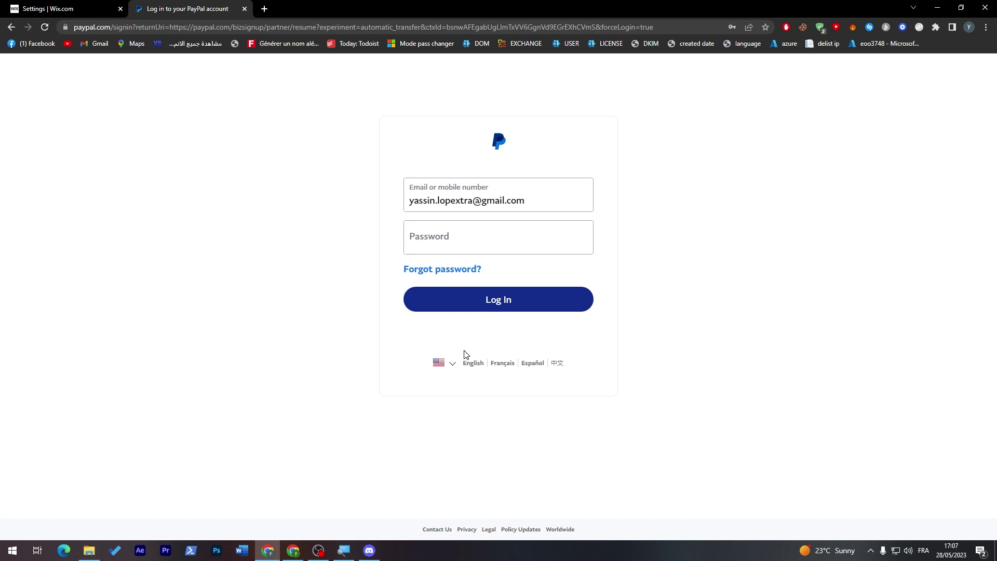
pyautogui.click(442, 254)
pyautogui.click(499, 272)
pyautogui.click(514, 304)
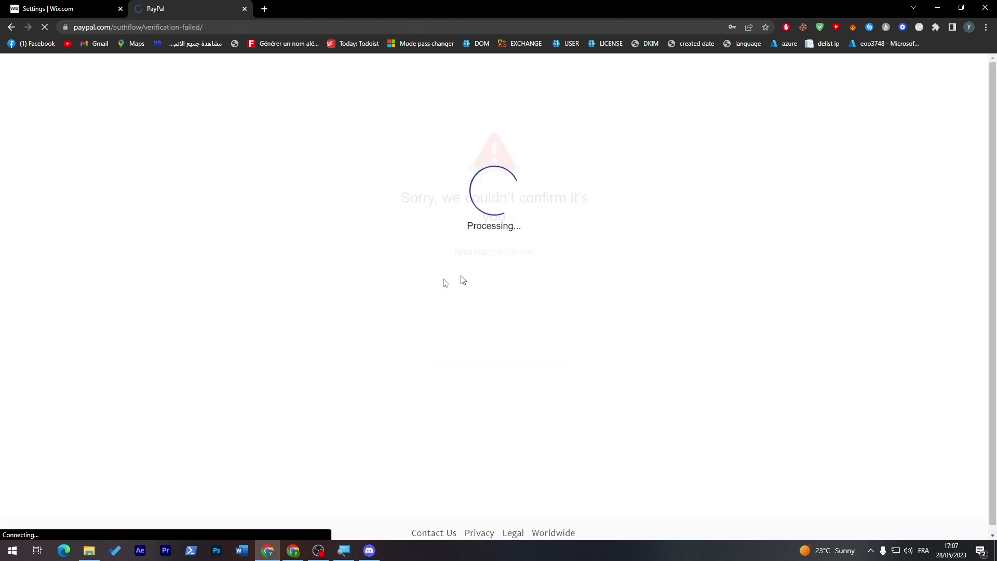
pyautogui.click(11, 26)
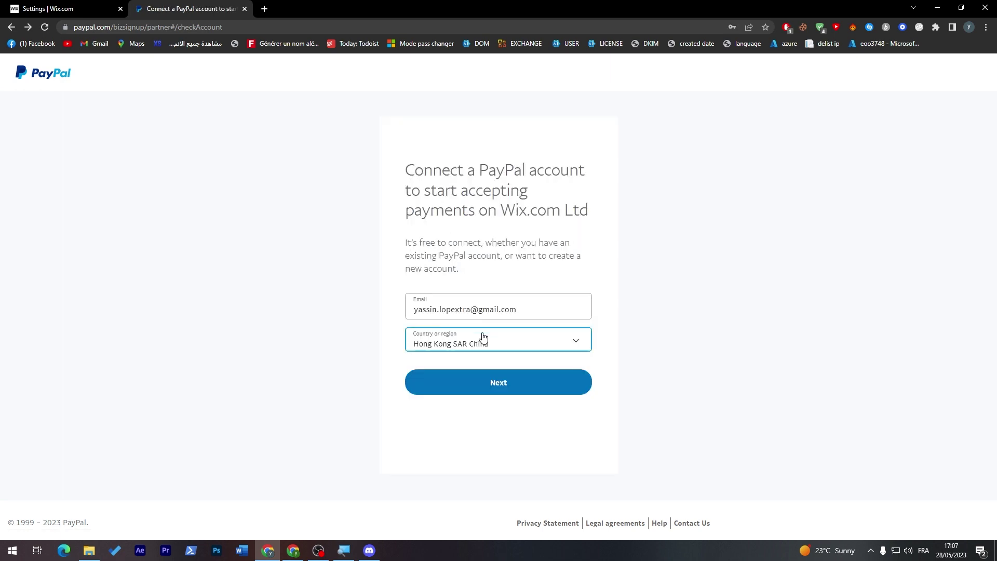
# Resubmit the PayPal connect form with Morocco as the country, then open a new browser tab
pyautogui.click(483, 341)
pyautogui.write('m')
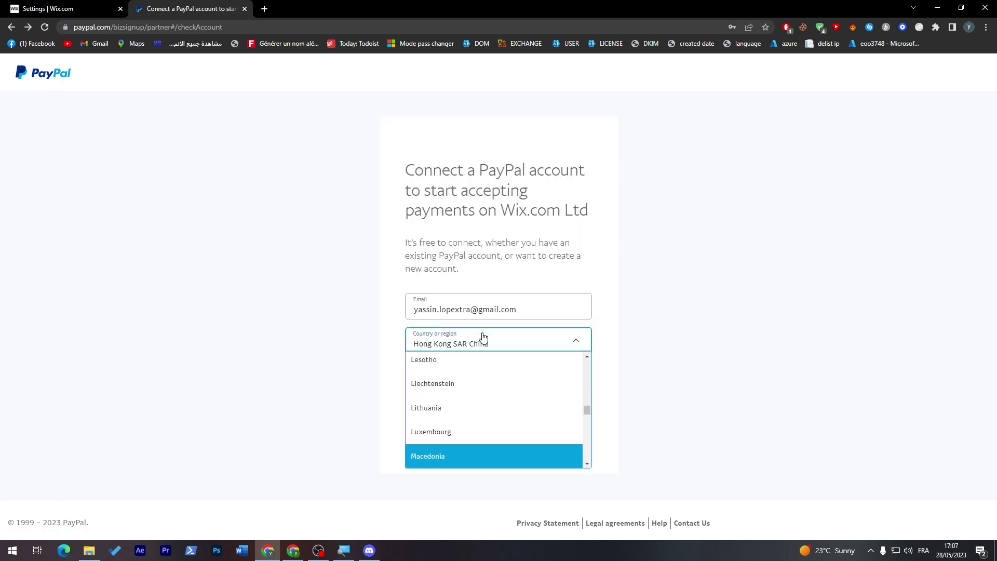
pyautogui.click(588, 464)
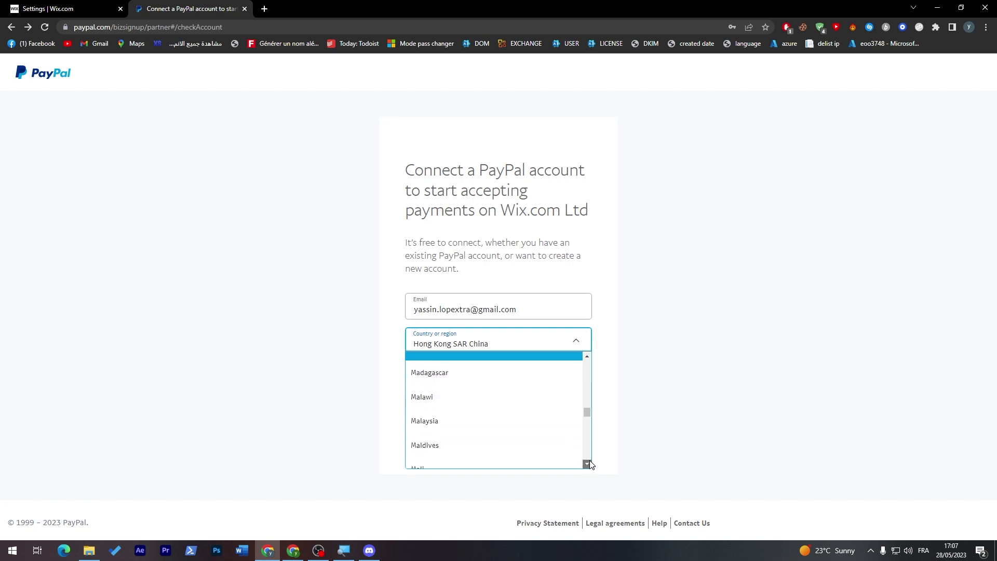
pyautogui.click(587, 464)
pyautogui.click(587, 463)
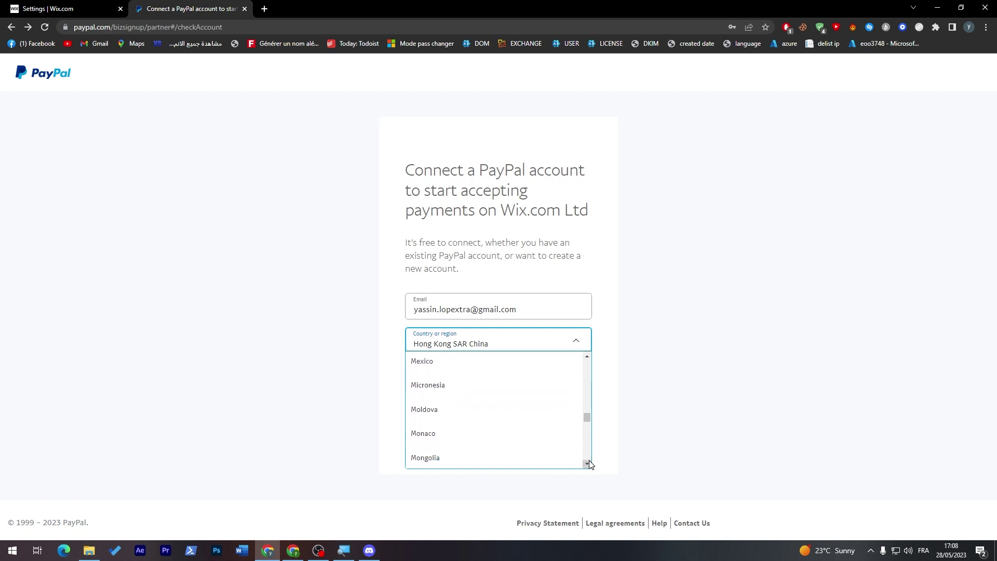
pyautogui.click(588, 464)
pyautogui.click(437, 421)
pyautogui.click(456, 378)
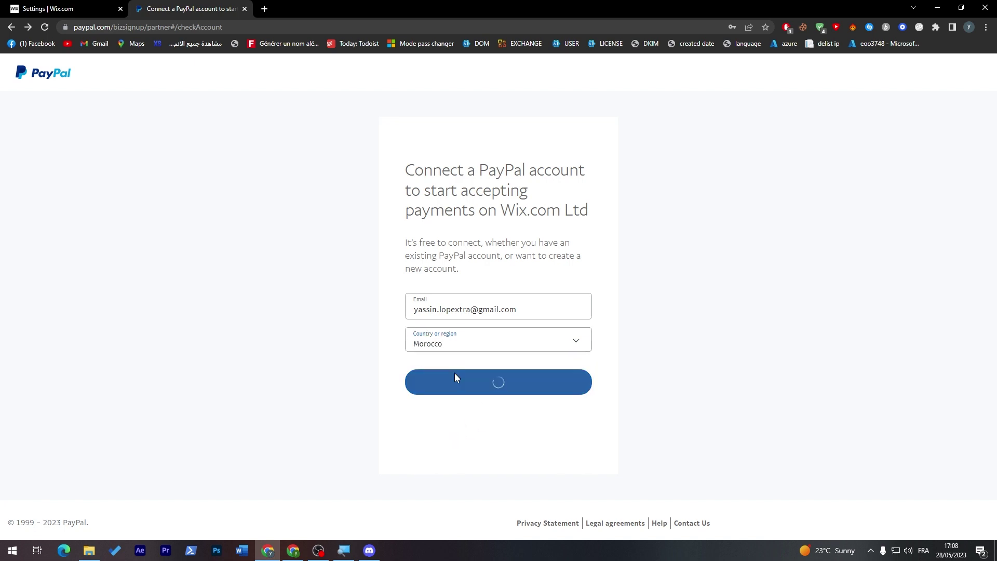
pyautogui.click(263, 8)
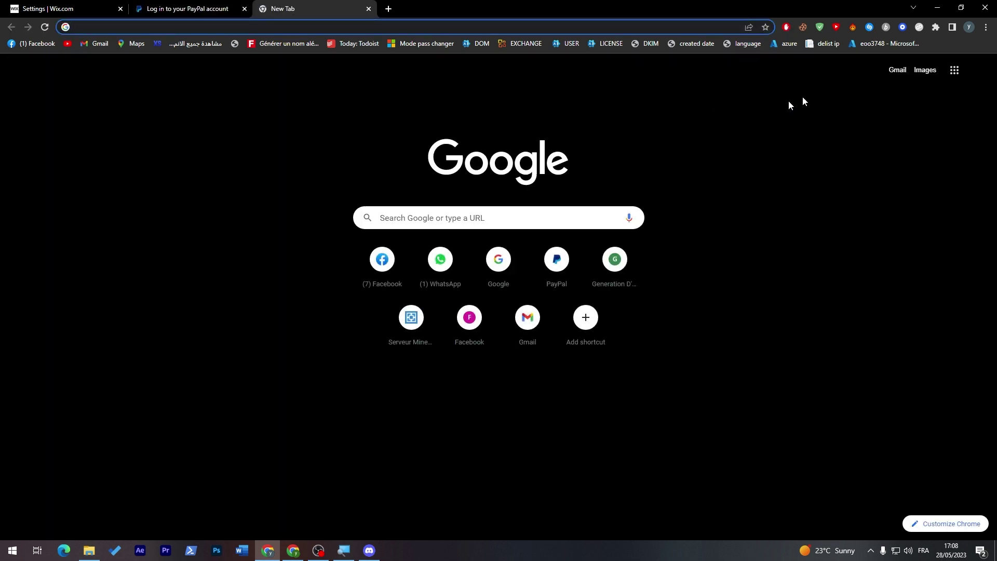
# Sign in to PayPal with the saved password and United States region, then open the verification code email in Gmail
pyautogui.click(899, 69)
pyautogui.click(188, 8)
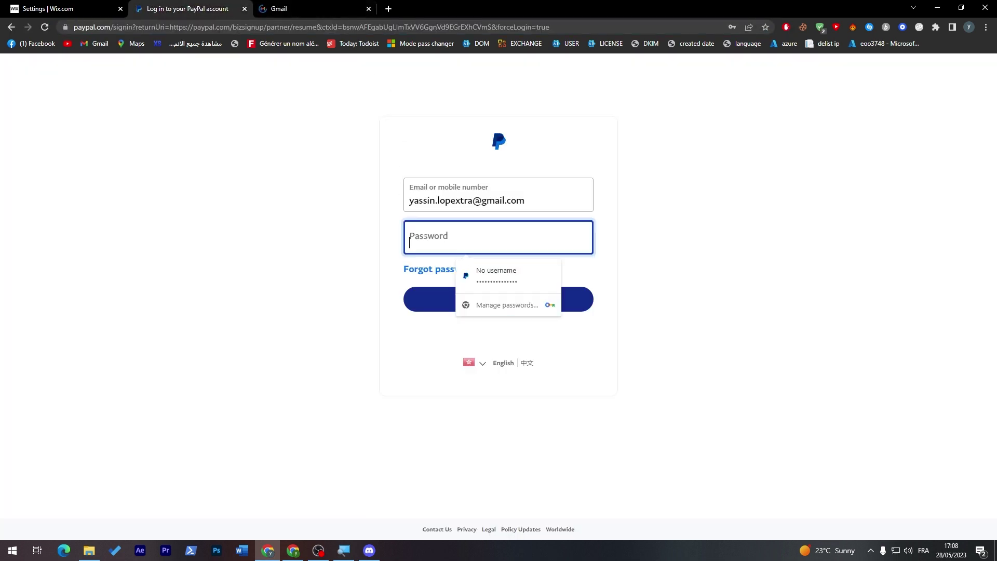
pyautogui.click(496, 275)
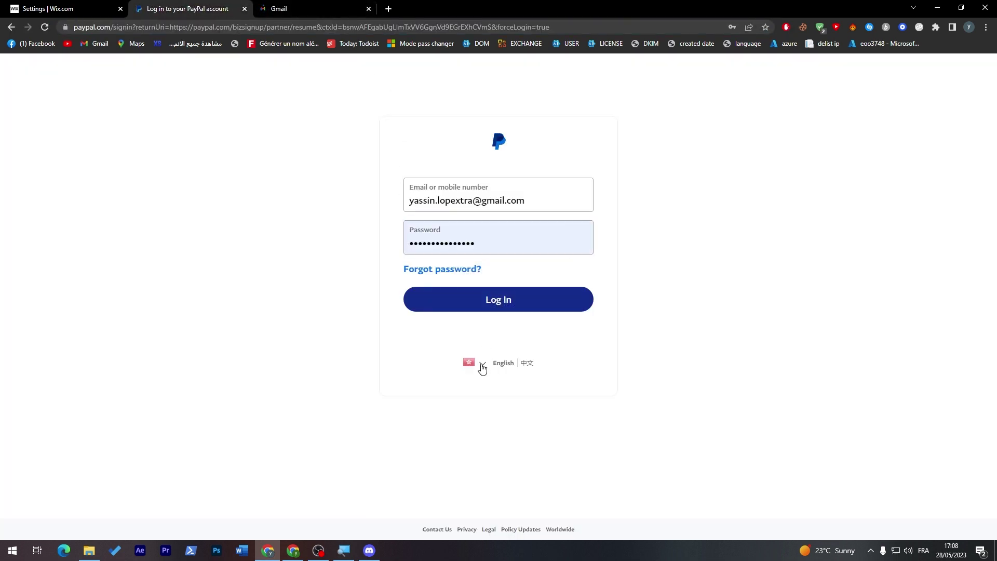
pyautogui.click(482, 366)
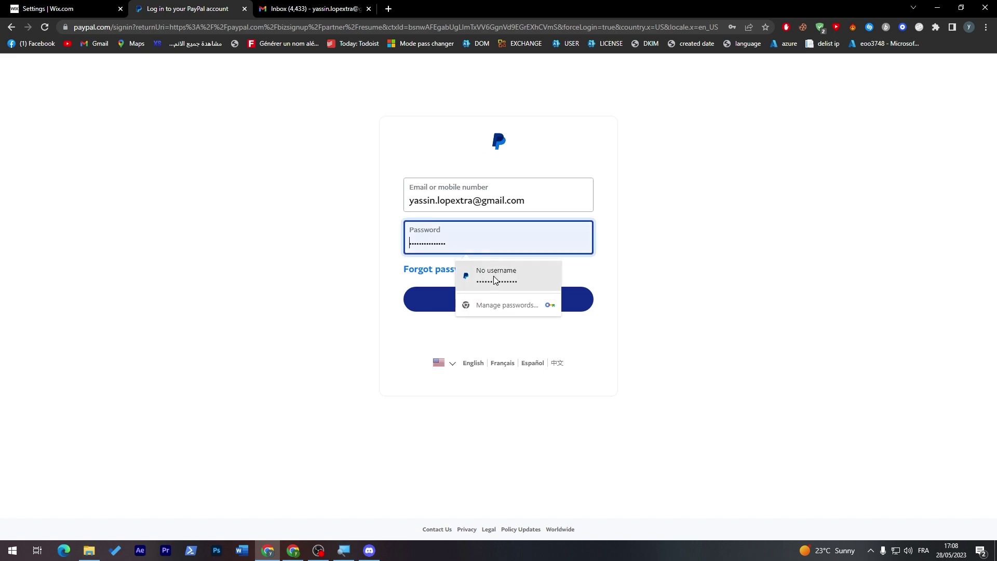
pyautogui.click(509, 280)
pyautogui.click(507, 299)
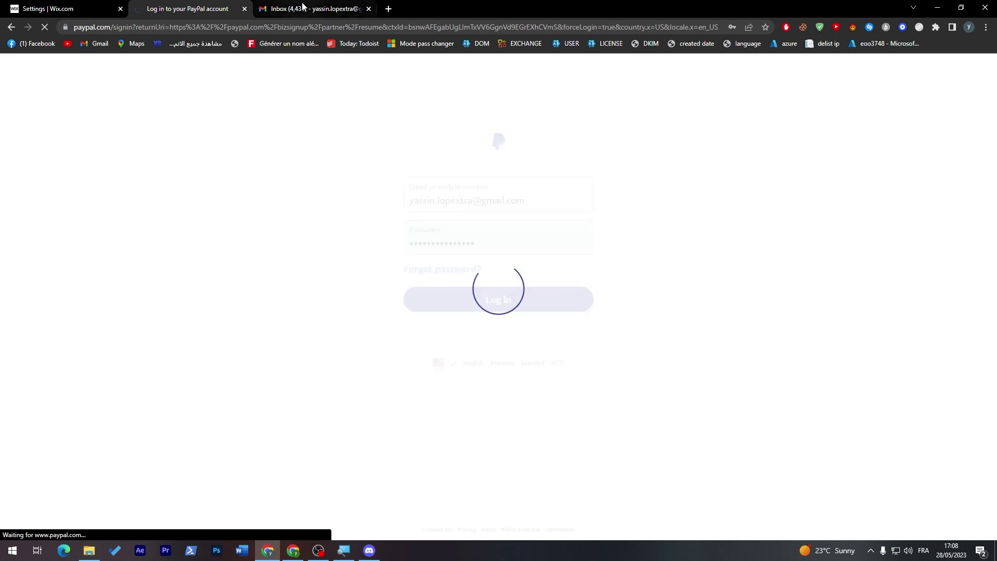
pyautogui.click(309, 8)
pyautogui.click(312, 143)
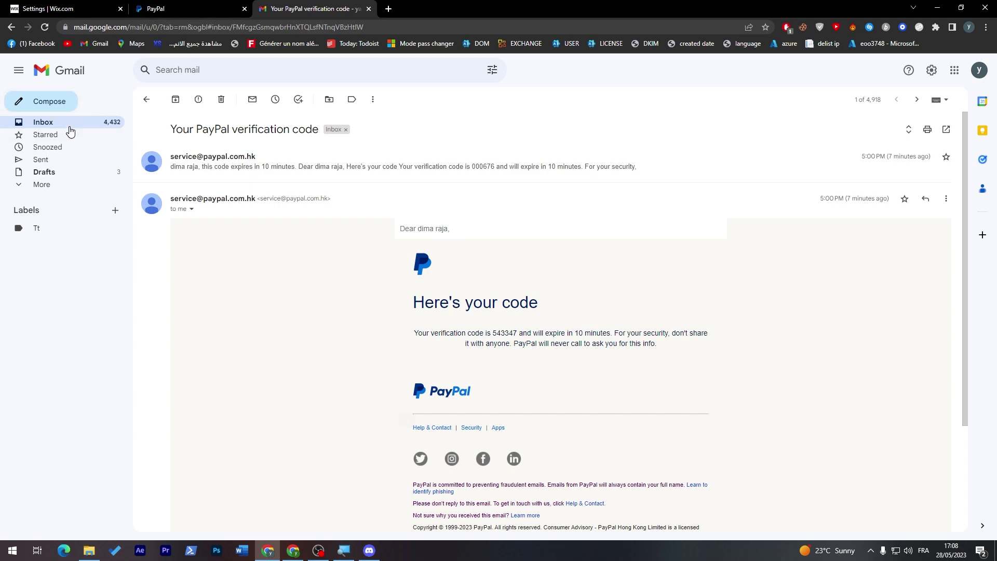
# Read PayPal's "couldn't confirm it's you" message, checking it against the Gmail inbox
pyautogui.click(156, 9)
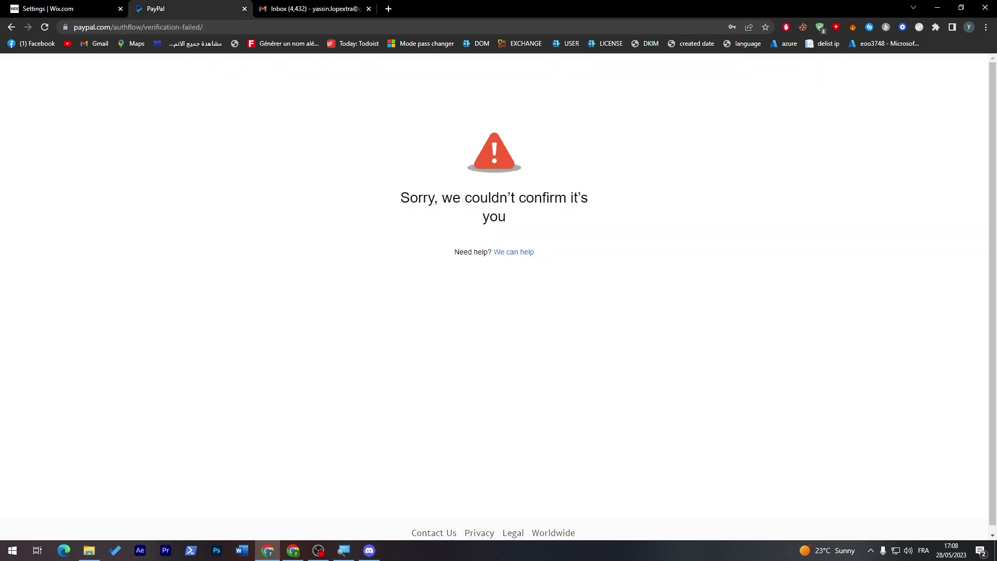
pyautogui.moveTo(401, 191); pyautogui.dragTo(506, 219)
pyautogui.click(287, 8)
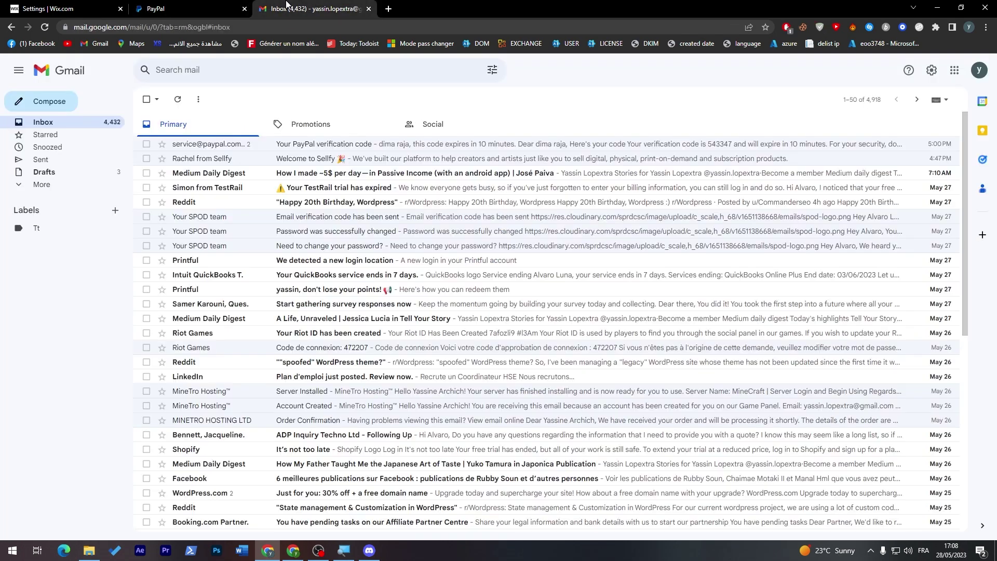
pyautogui.click(197, 7)
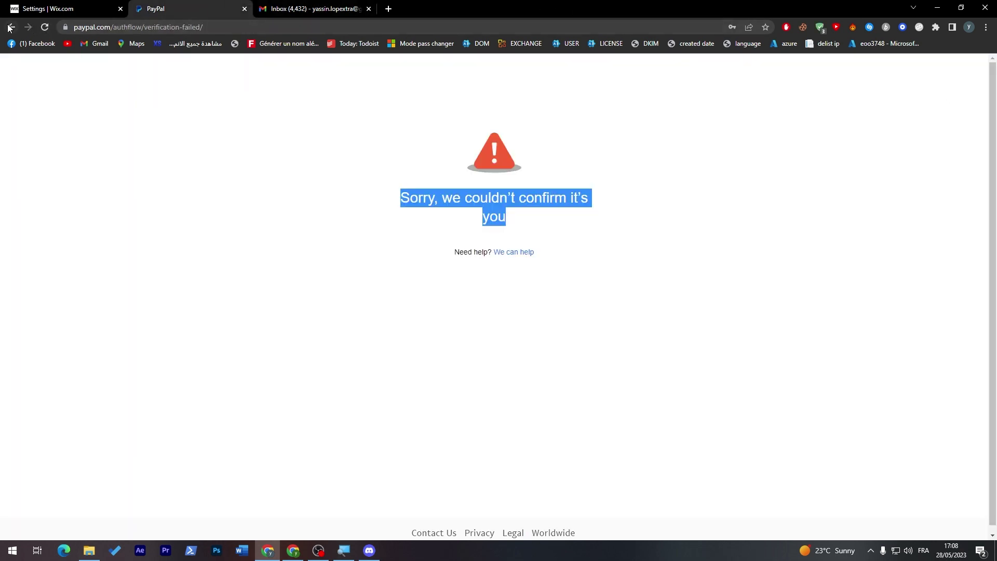
pyautogui.click(125, 128)
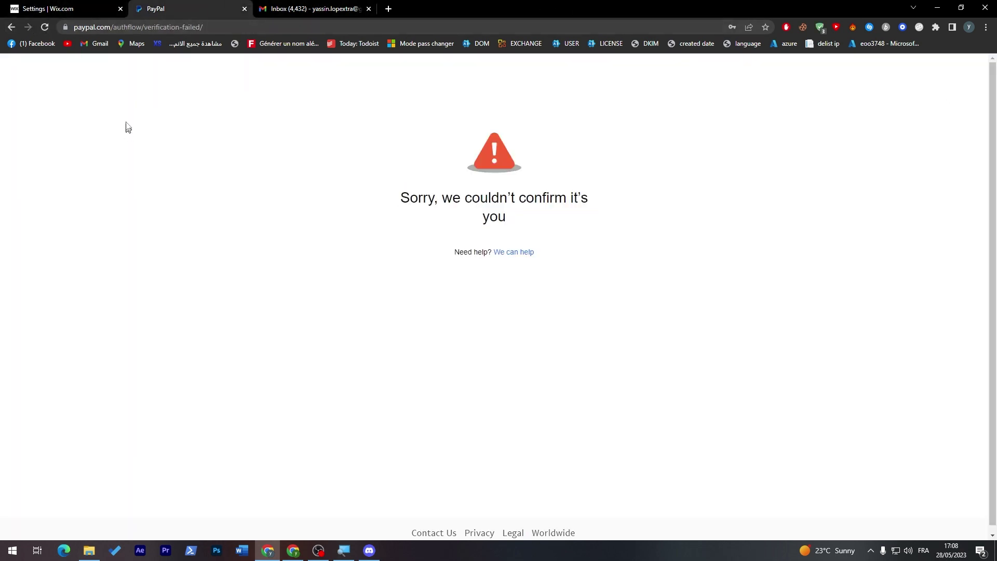
# Reopen the PayPal verification code email in Gmail and return to the PayPal error page
pyautogui.click(65, 9)
pyautogui.click(196, 9)
pyautogui.click(307, 9)
pyautogui.click(257, 143)
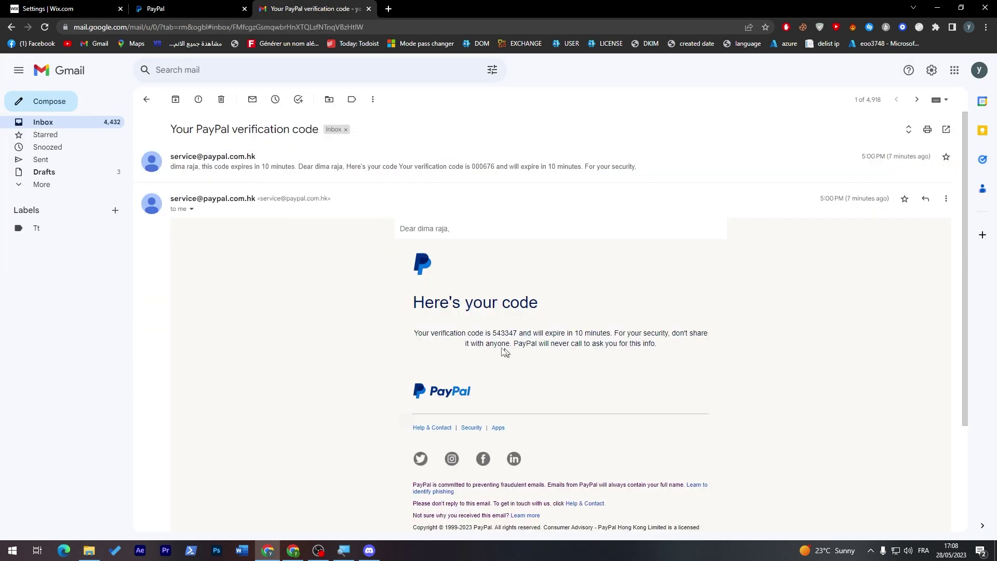
pyautogui.click(199, 9)
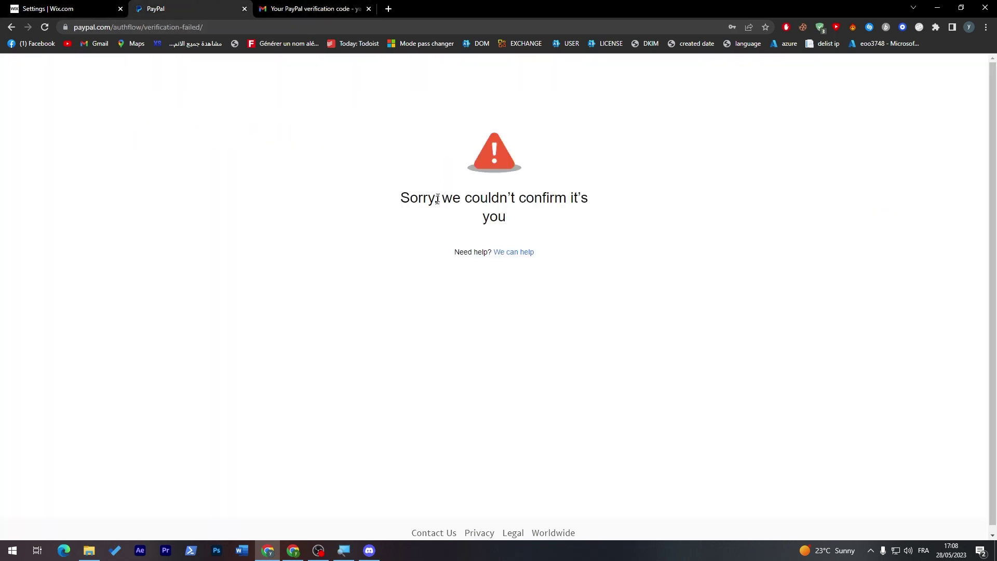
# Return to Wix Accept Payments and inspect the PayPal card's Not accepting payments status
pyautogui.click(110, 8)
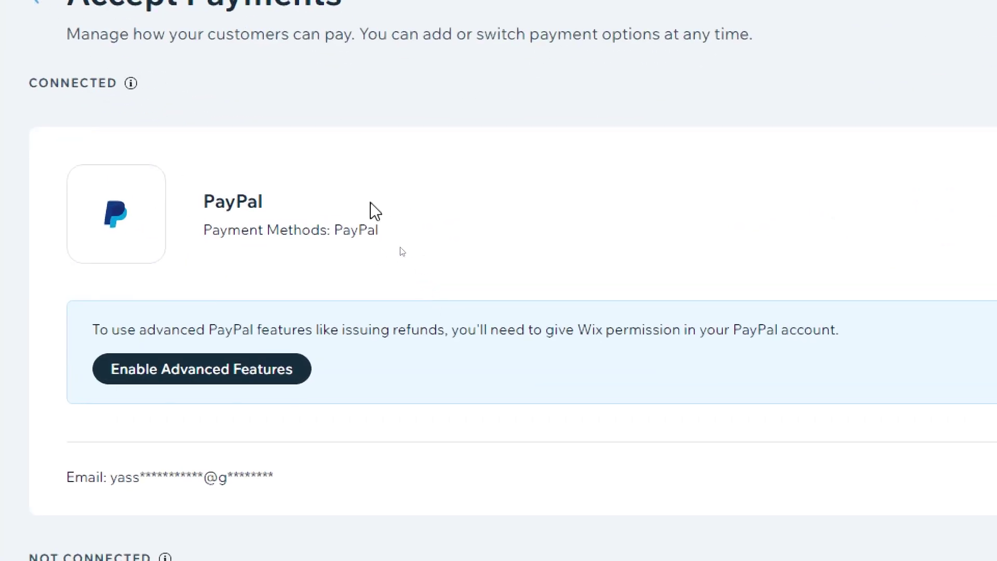
pyautogui.moveTo(232, 230); pyautogui.dragTo(377, 254)
pyautogui.click(236, 188)
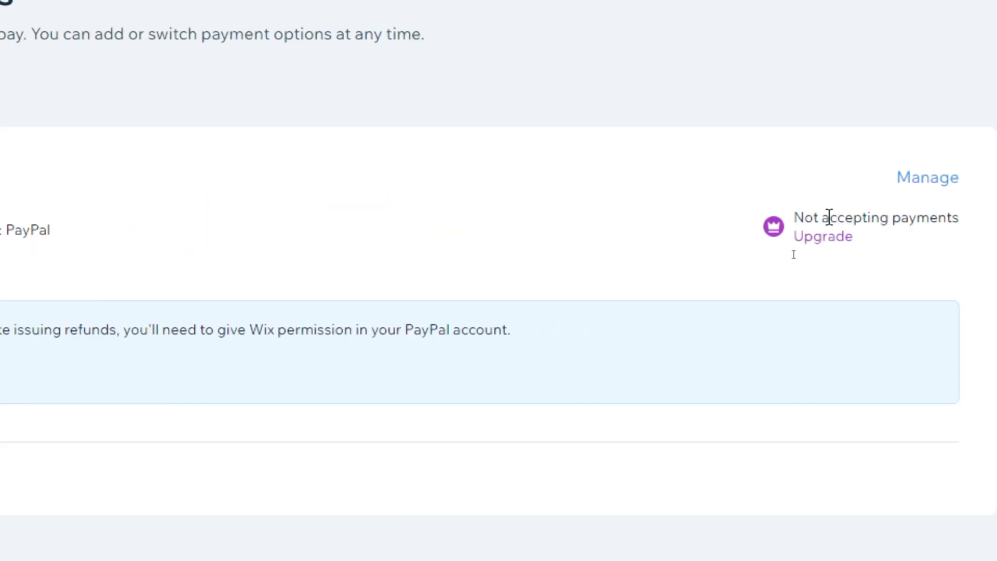
pyautogui.moveTo(808, 218); pyautogui.dragTo(935, 220)
pyautogui.click(939, 222)
pyautogui.tripleClick(948, 219)
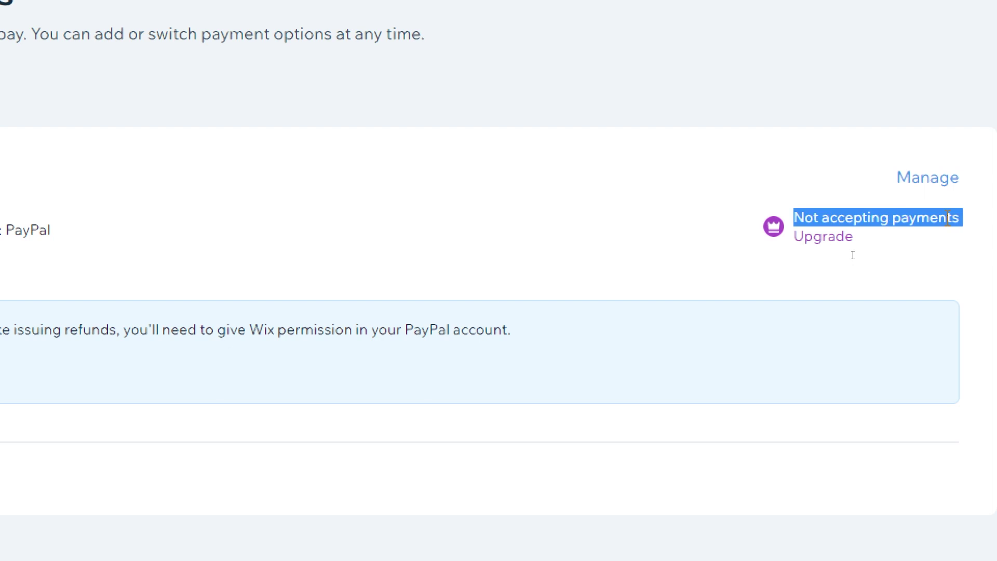
pyautogui.click(865, 284)
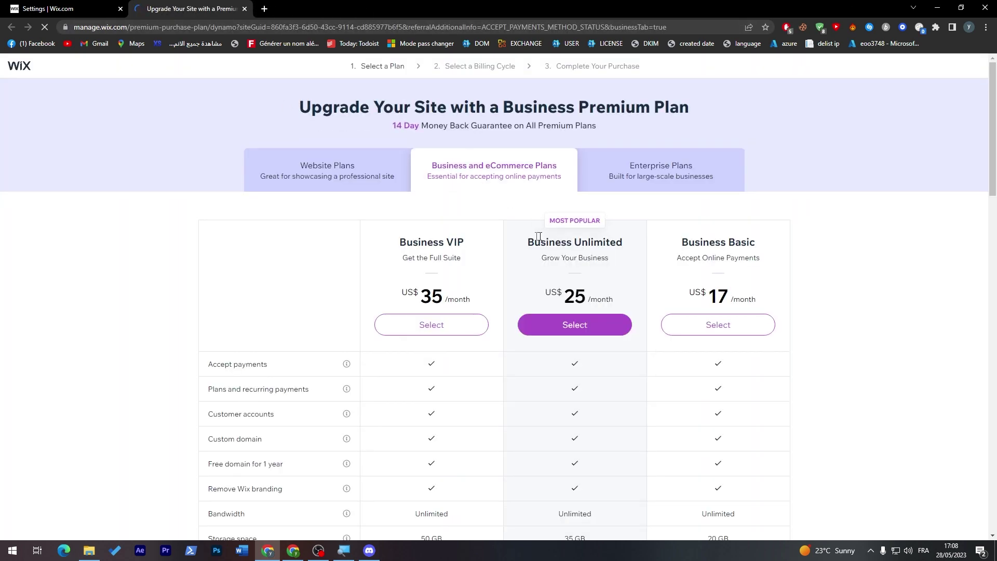
# Compare the Business VIP and Business Unlimited plans' Accept payments feature, then view Website Plans
pyautogui.doubleClick(432, 242)
pyautogui.click(576, 254)
pyautogui.doubleClick(574, 242)
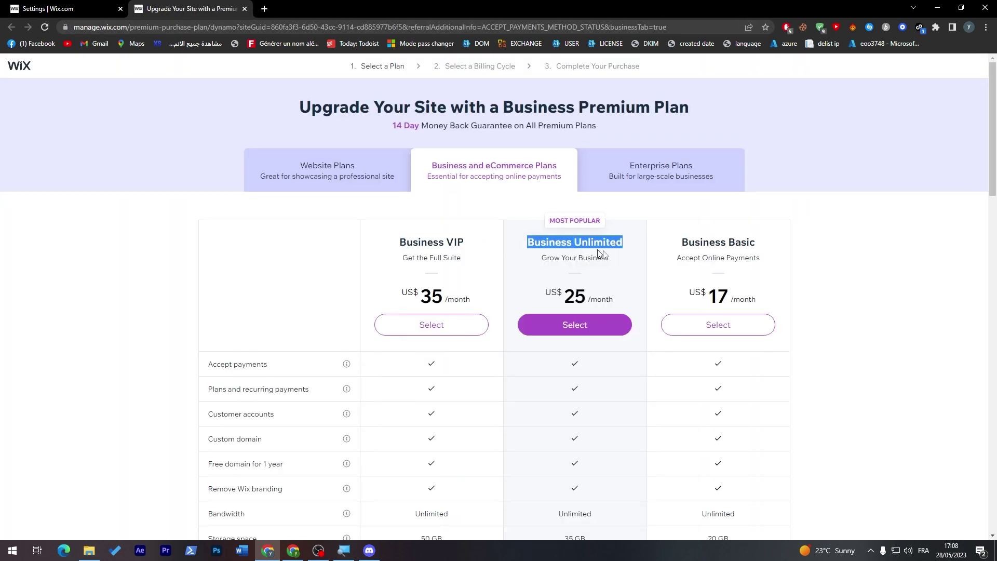
pyautogui.scroll(-3, 738, 258)
pyautogui.scroll(-2, 857, 233)
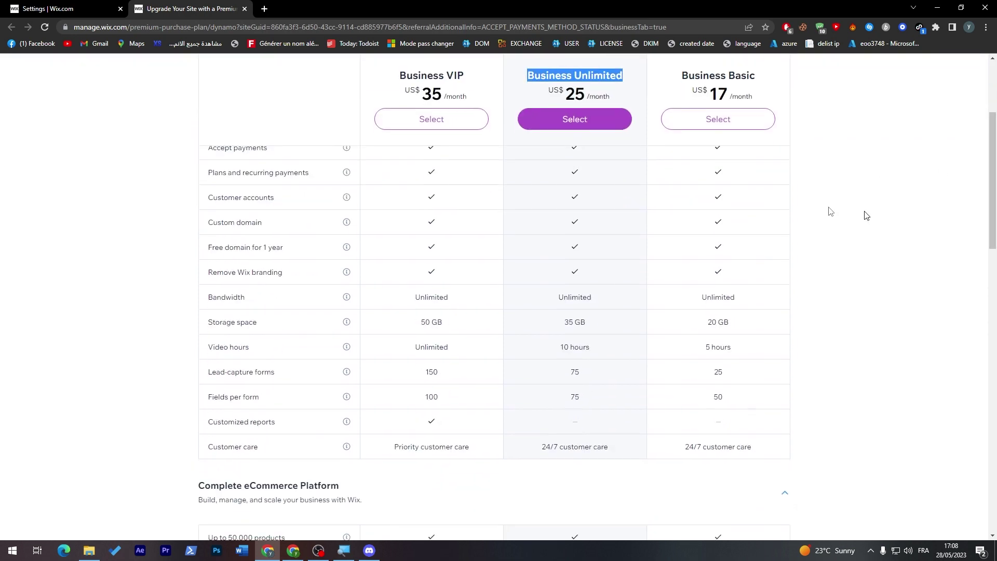
pyautogui.scroll(3, 454, 178)
pyautogui.doubleClick(237, 260)
pyautogui.moveTo(346, 259)
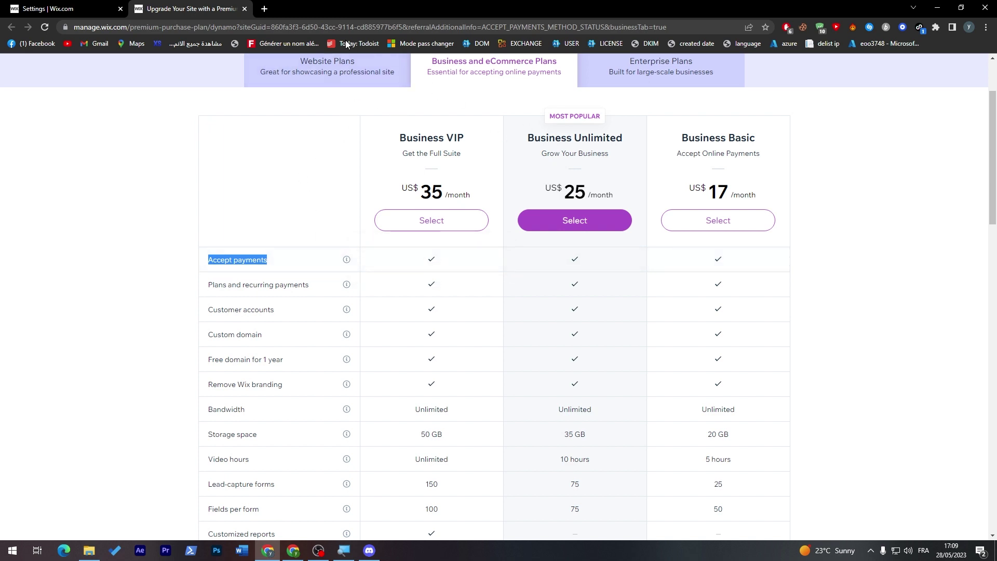
pyautogui.click(327, 67)
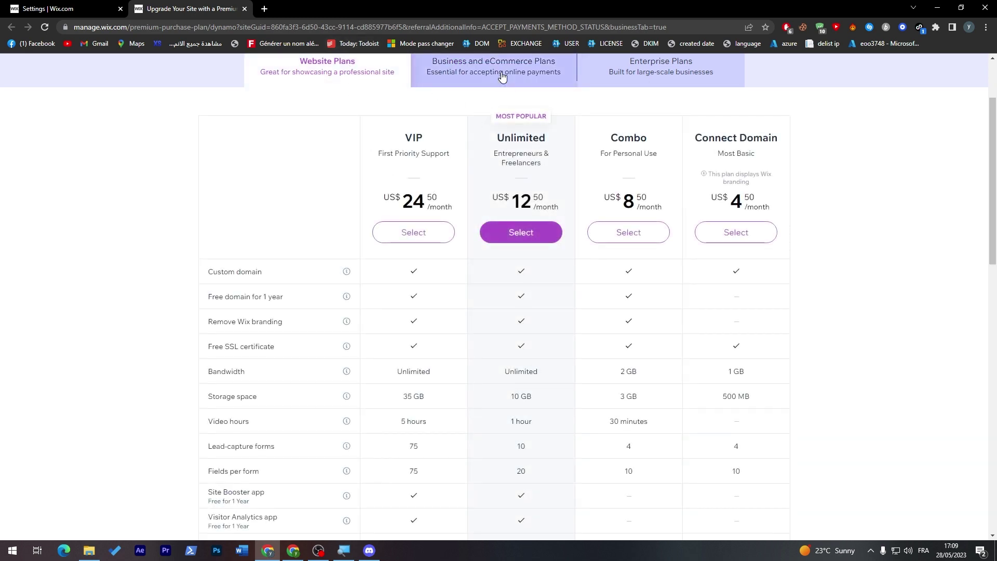
pyautogui.scroll(-5, 776, 316)
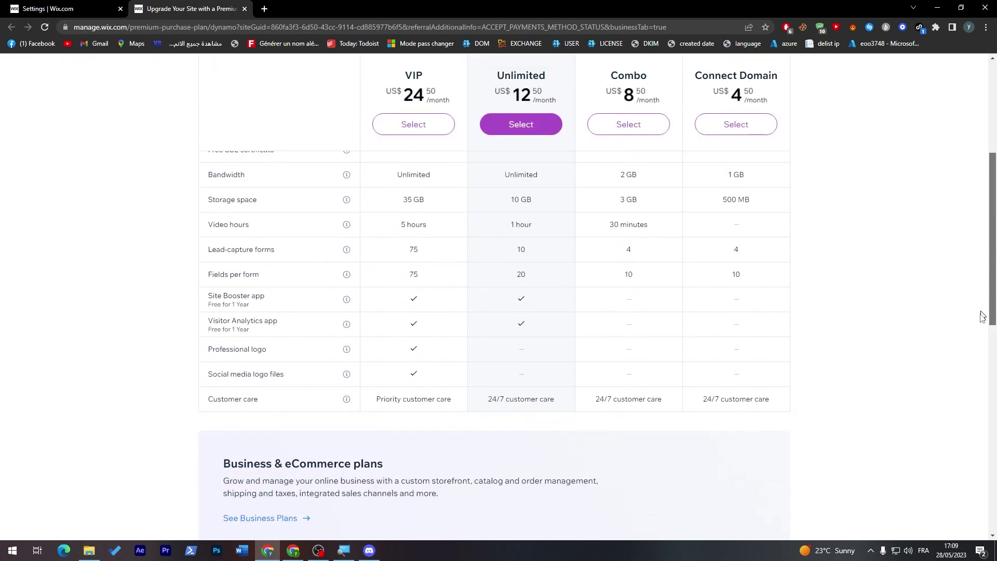
pyautogui.scroll(-5, 776, 316)
pyautogui.scroll(12, 776, 315)
# Browse the Enterprise and Business & eCommerce plan tables, then return to the Accept Payments settings
pyautogui.click(474, 170)
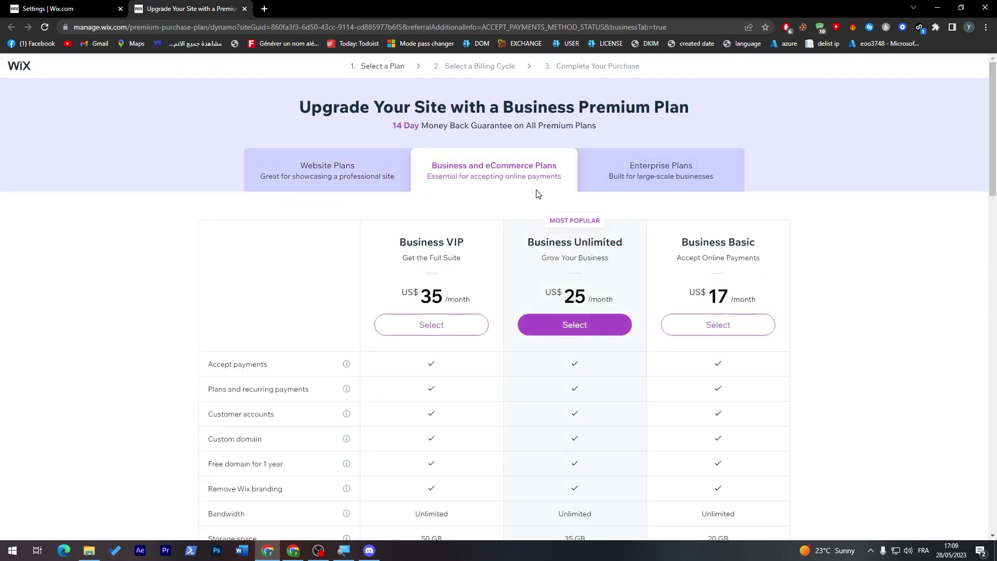
pyautogui.click(624, 181)
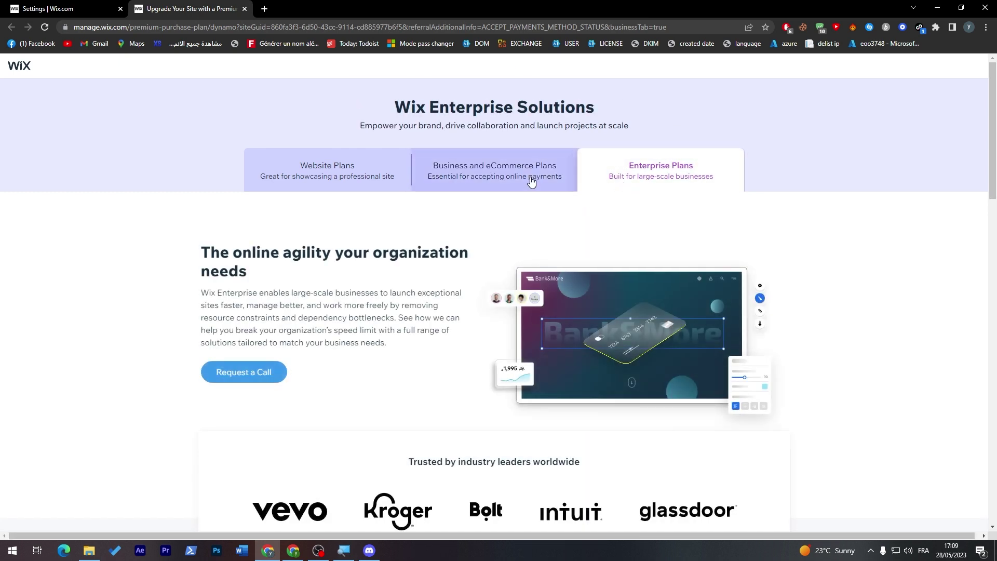
pyautogui.click(532, 181)
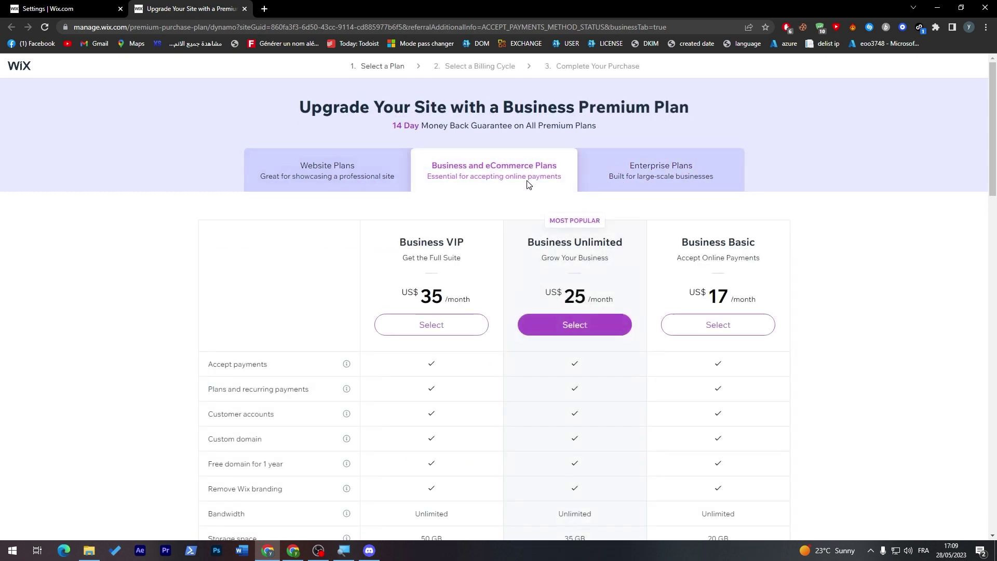
pyautogui.moveTo(993, 118)
pyautogui.mouseDown()
pyautogui.moveTo(994, 201)
pyautogui.moveTo(993, 164)
pyautogui.mouseUp()
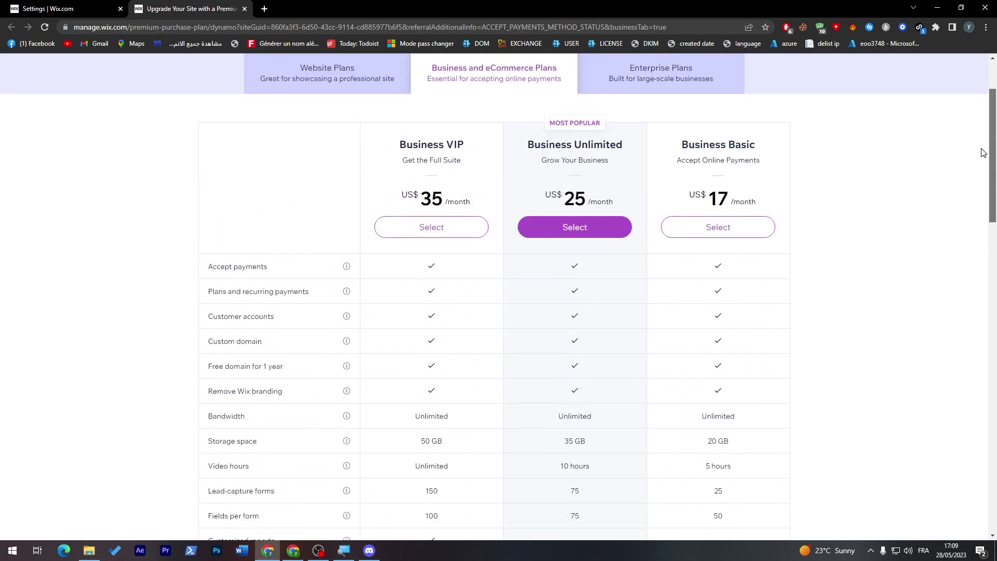
pyautogui.scroll(2, 968, 170)
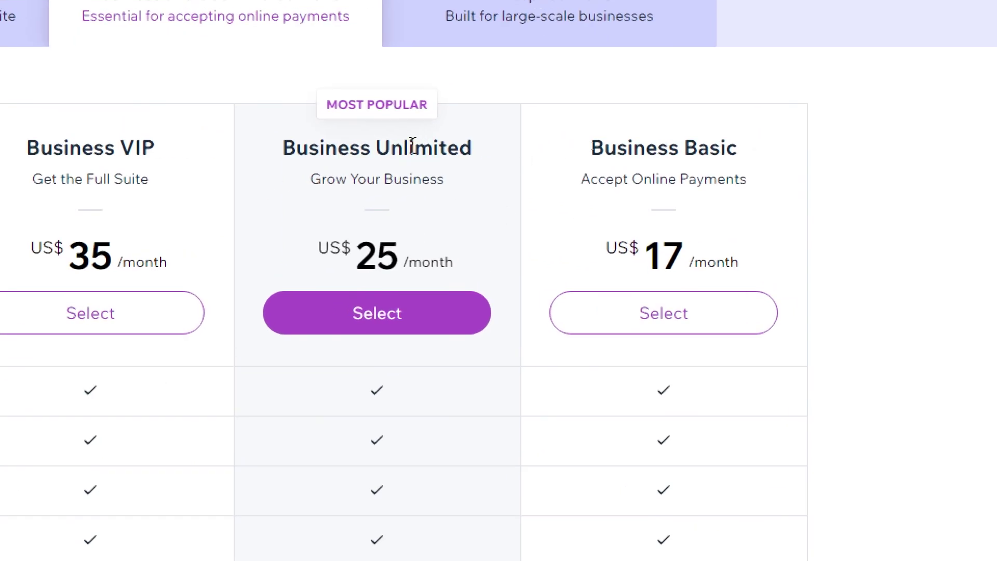
pyautogui.tripleClick(413, 146)
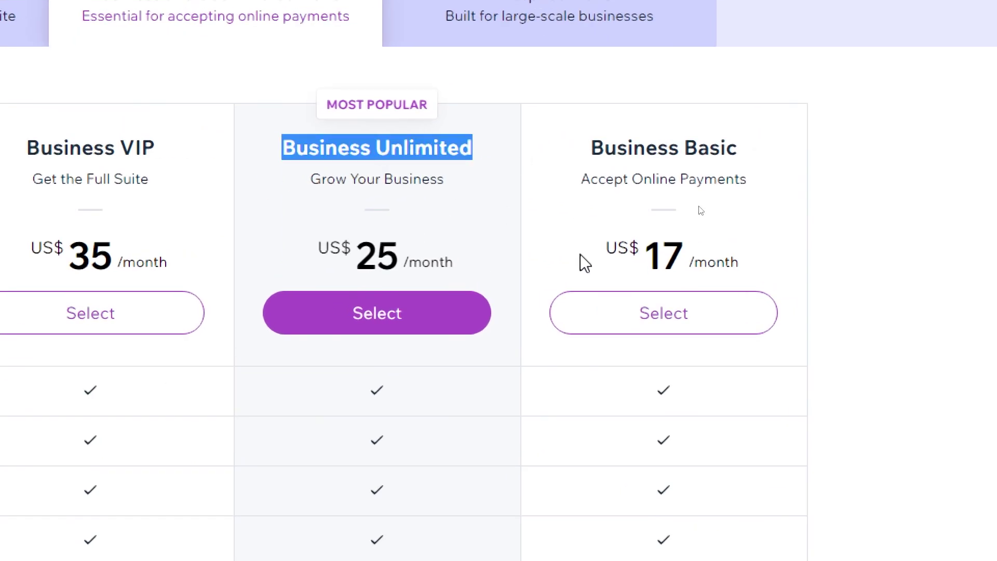
pyautogui.hscroll(3, 585, 257)
pyautogui.click(586, 194)
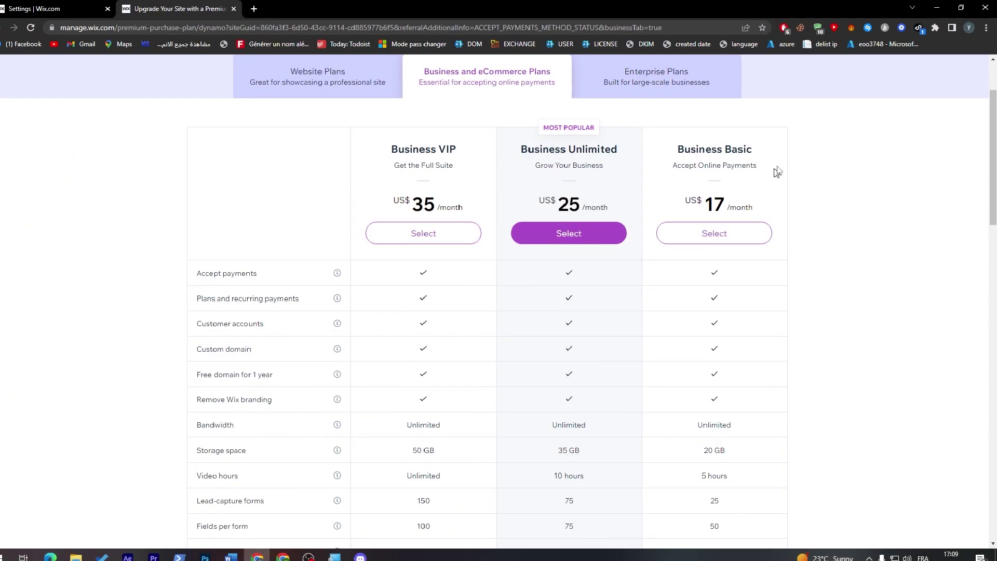
pyautogui.click(87, 8)
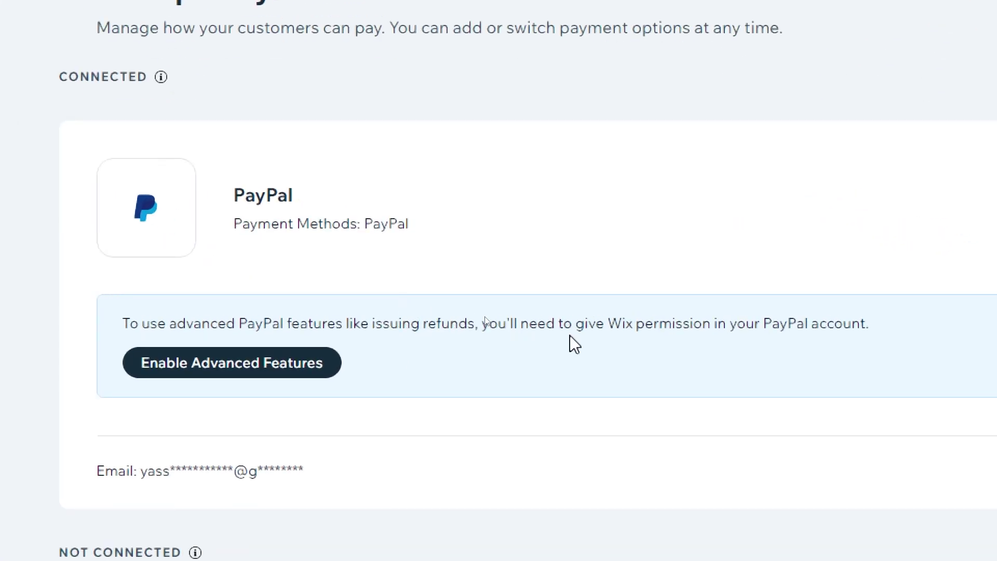
# Start Enable Advanced Features on the PayPal card, opening PayPal's sign-up page
pyautogui.doubleClick(616, 323)
pyautogui.click(616, 335)
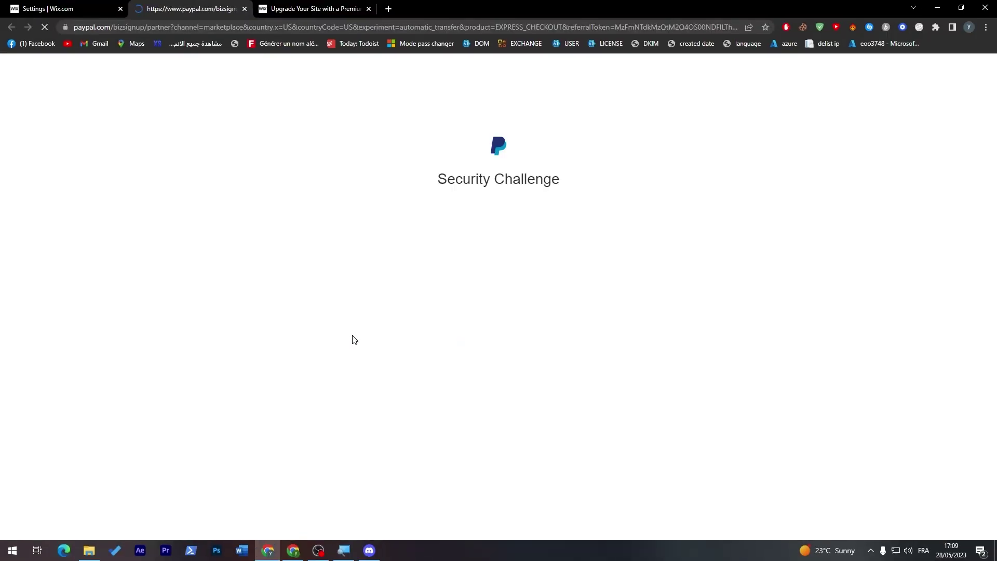
# Pass PayPal's security challenge by marking the tractor and crosswalk image tiles
pyautogui.click(433, 211)
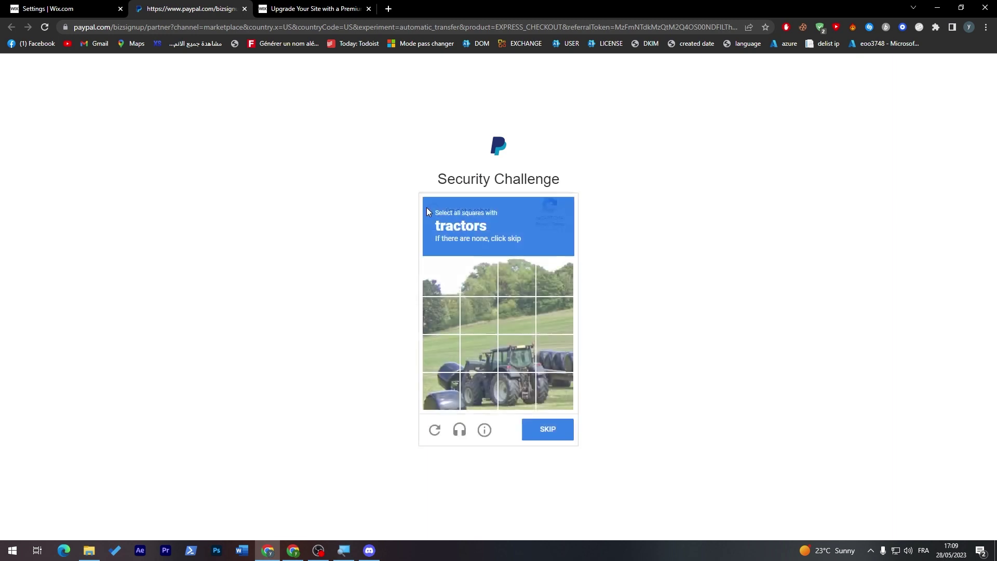
pyautogui.click(526, 394)
pyautogui.click(517, 355)
pyautogui.click(480, 351)
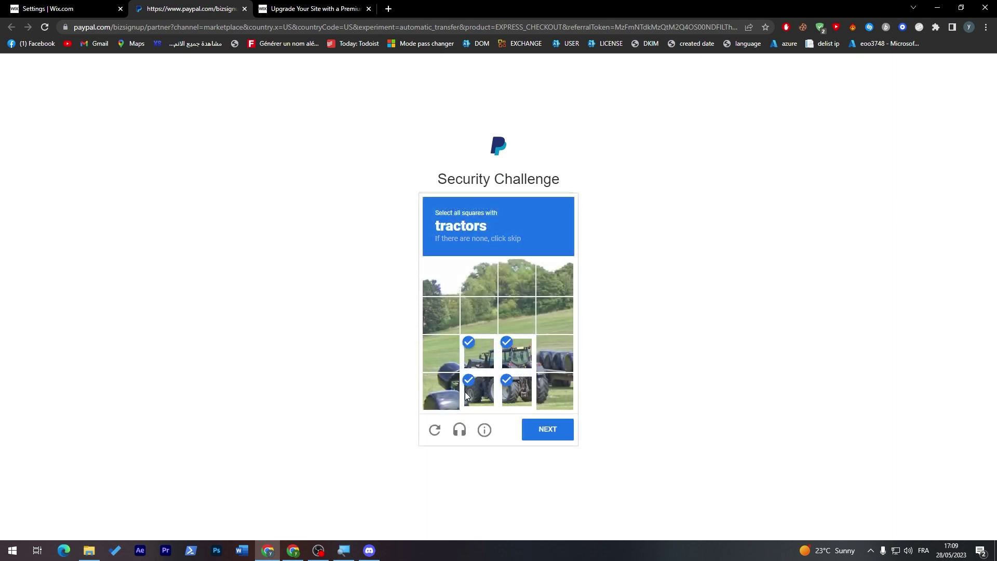
pyautogui.click(540, 427)
pyautogui.click(479, 390)
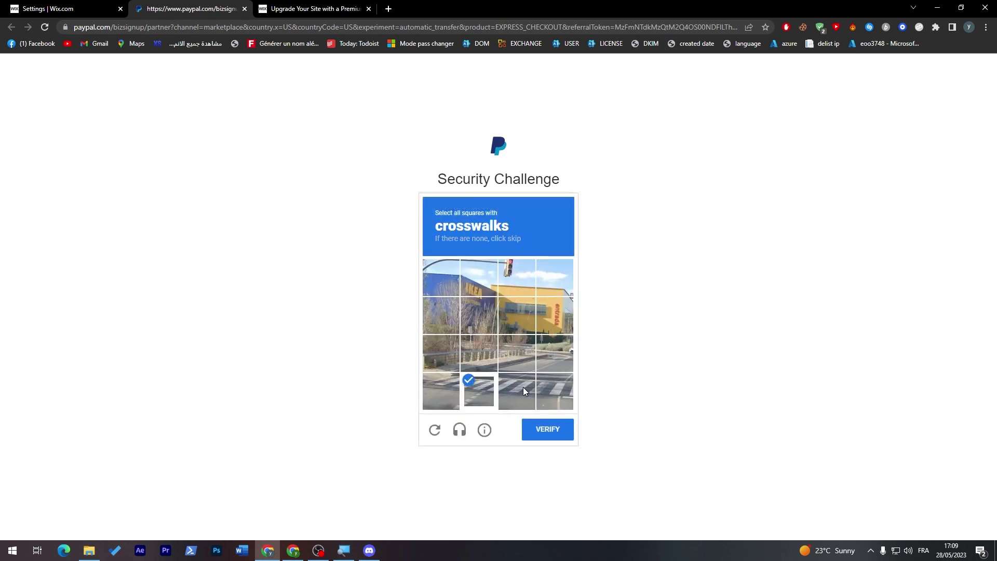
pyautogui.click(547, 428)
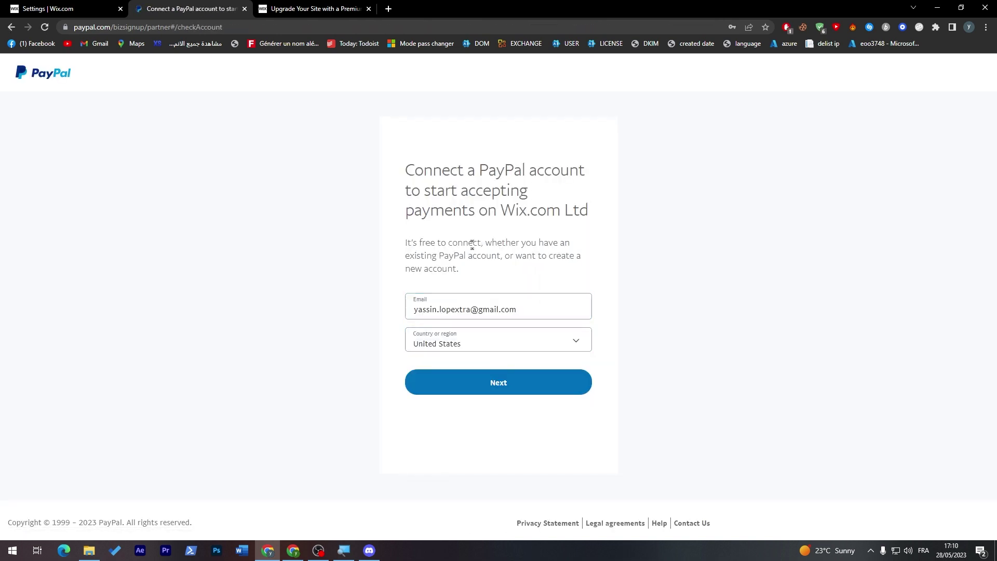
# Set the country to Morocco, continue, and log in with the saved PayPal password
pyautogui.click(460, 343)
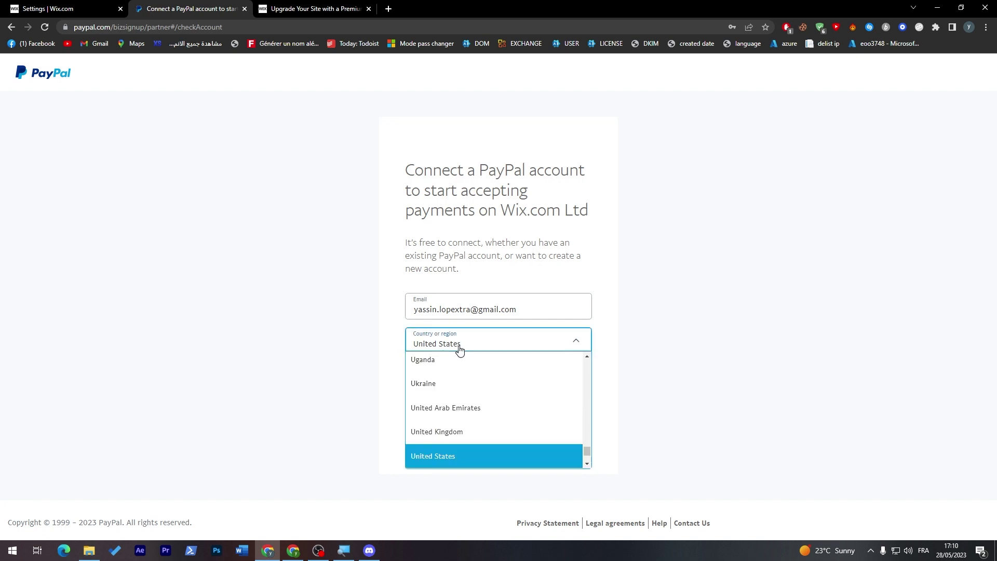
pyautogui.write('mo')
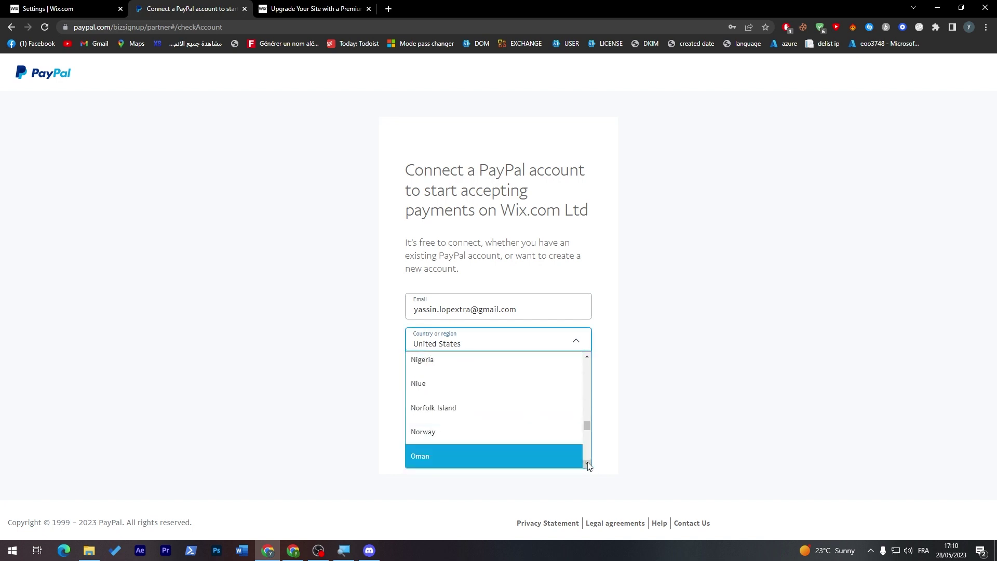
pyautogui.moveTo(587, 427); pyautogui.dragTo(586, 418)
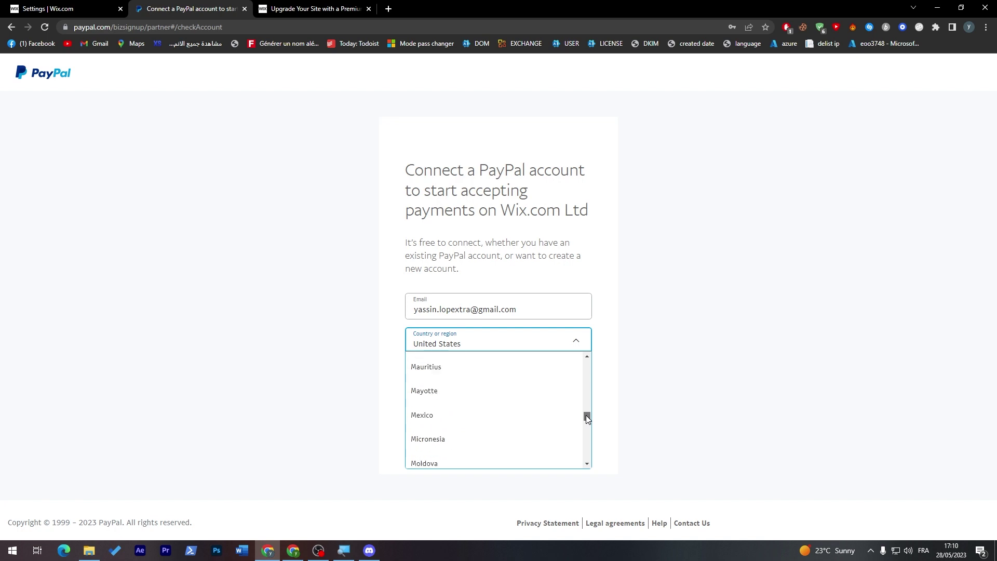
pyautogui.click(543, 426)
pyautogui.click(526, 382)
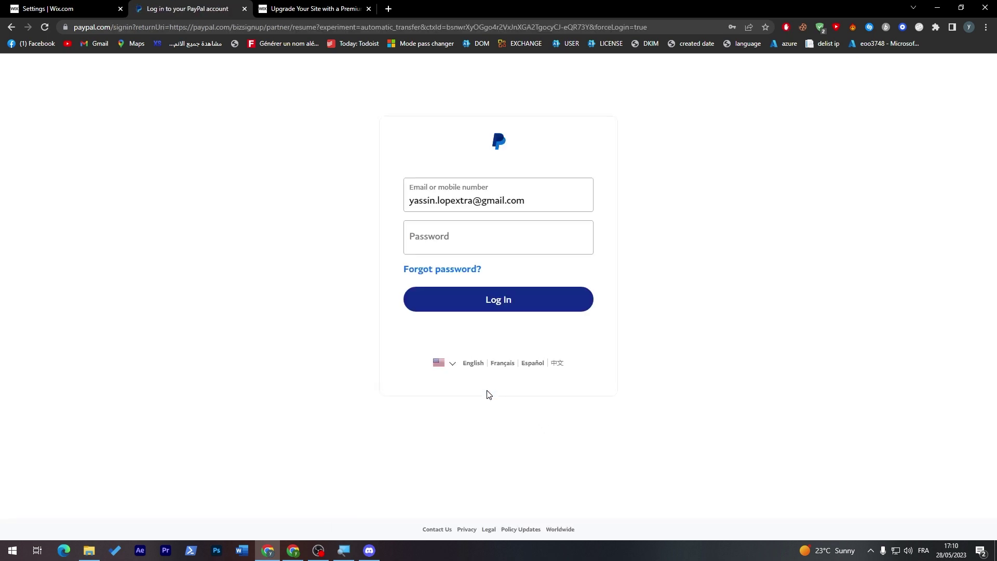
pyautogui.click(498, 237)
pyautogui.click(499, 287)
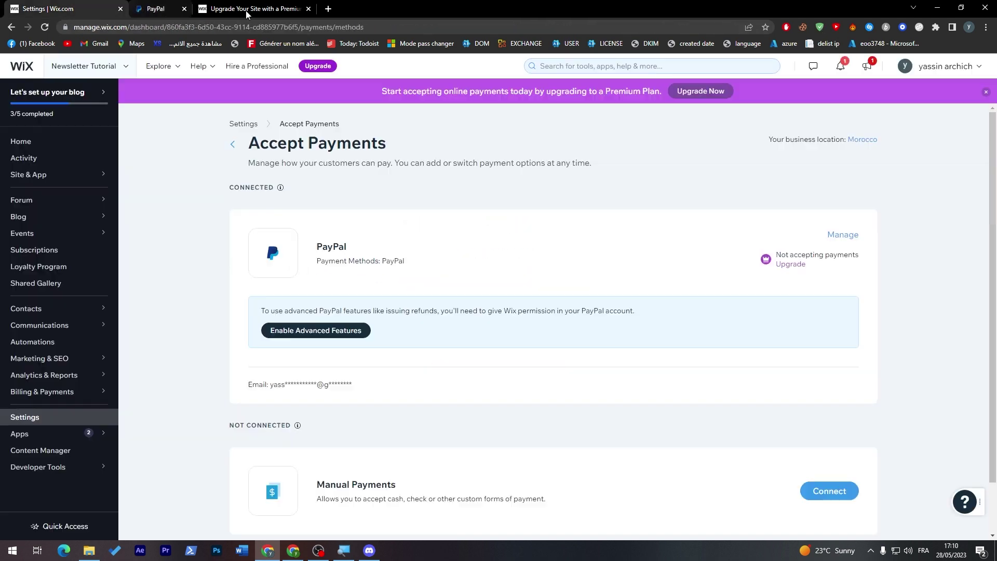
# Close the PayPal sign-up tab and reopen Accept payments from Settings, showing PayPal under Morocco
pyautogui.click(547, 86)
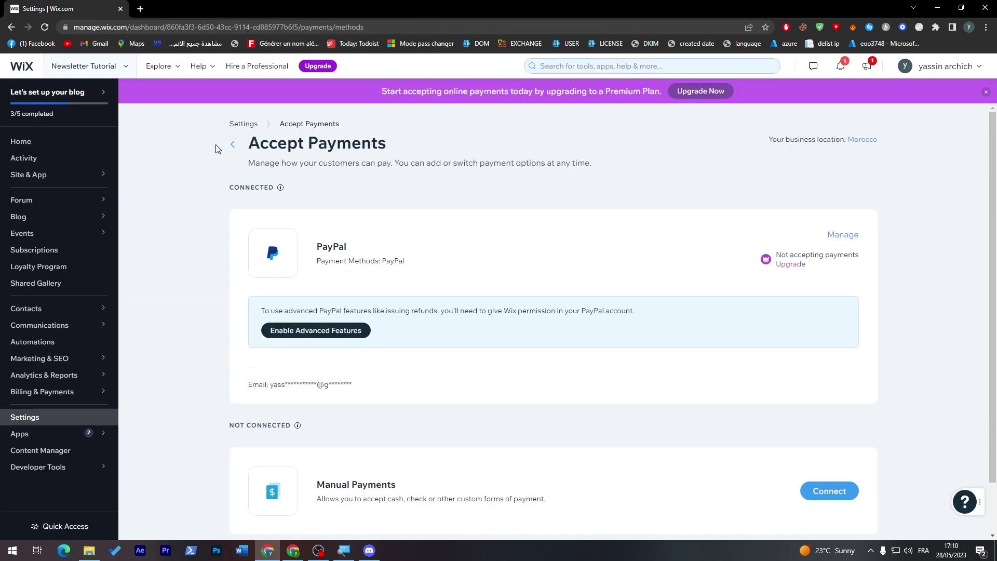
pyautogui.click(233, 145)
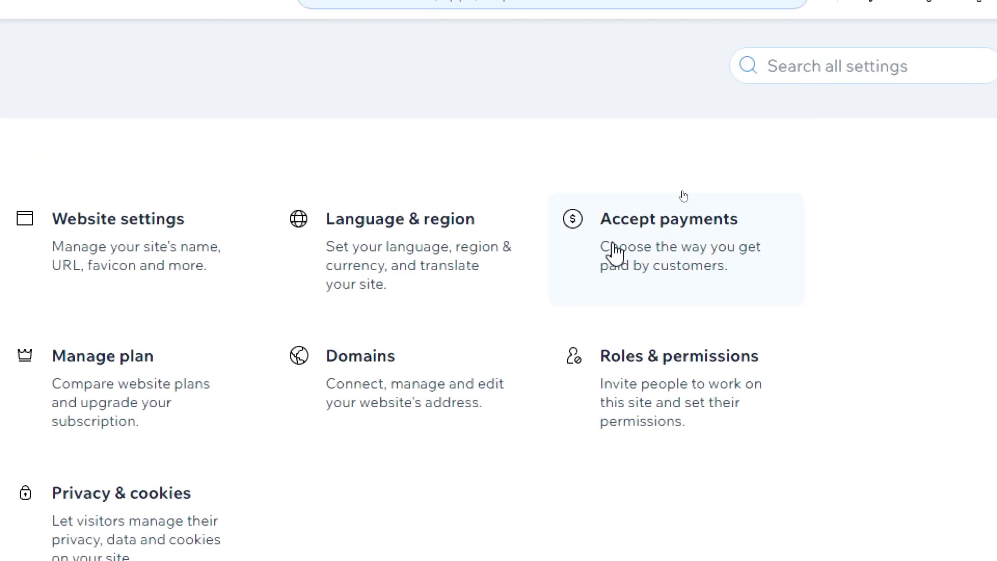
pyautogui.click(680, 193)
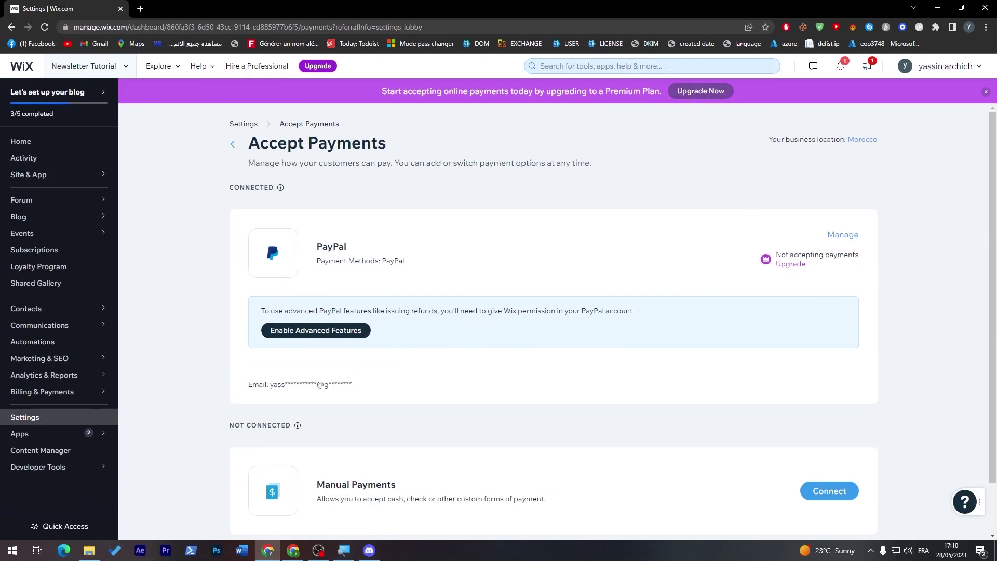
pyautogui.moveTo(992, 125)
pyautogui.mouseDown()
pyautogui.moveTo(992, 226)
pyautogui.moveTo(983, 173)
pyautogui.mouseUp()
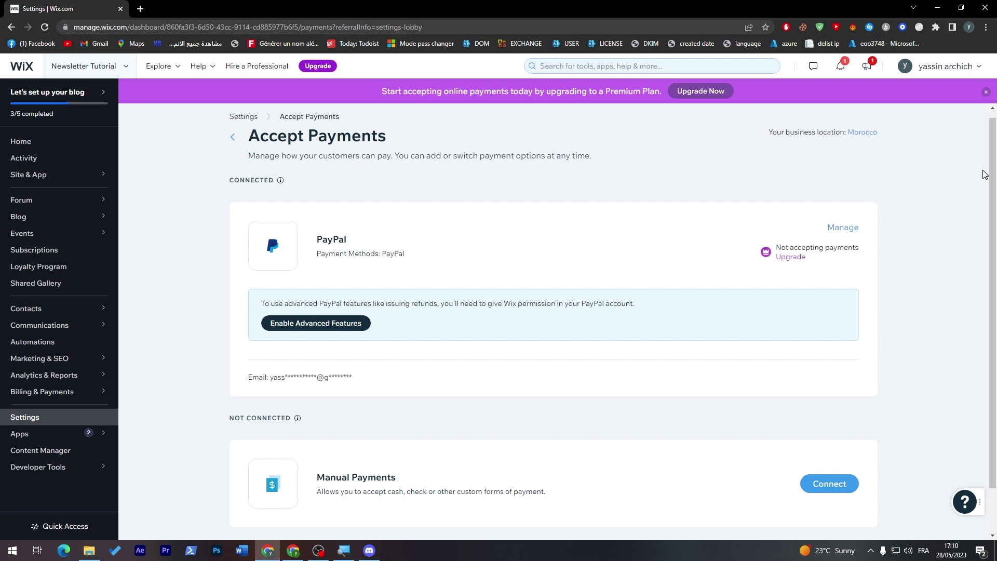
pyautogui.scroll(-1, 878, 148)
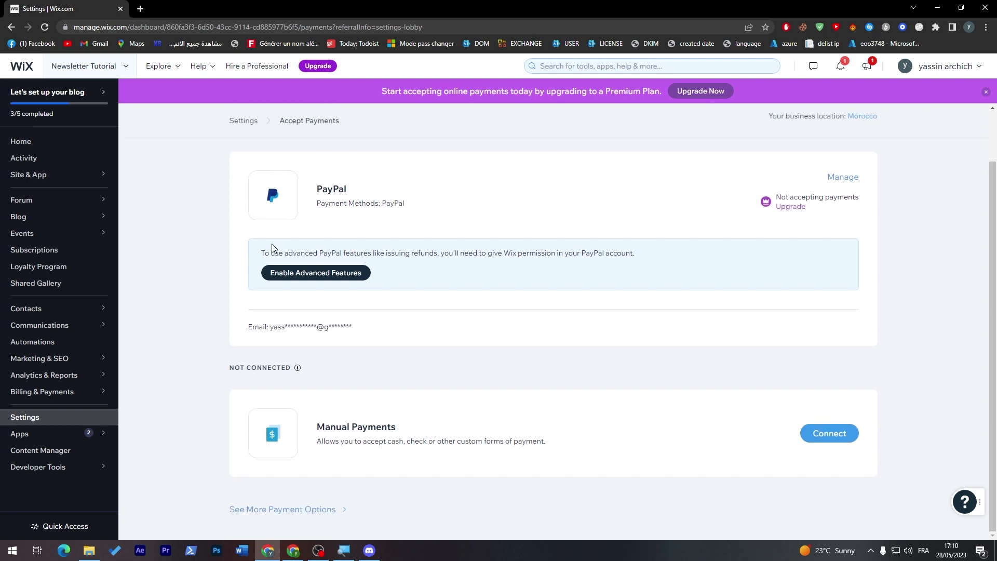
pyautogui.doubleClick(331, 189)
pyautogui.click(368, 455)
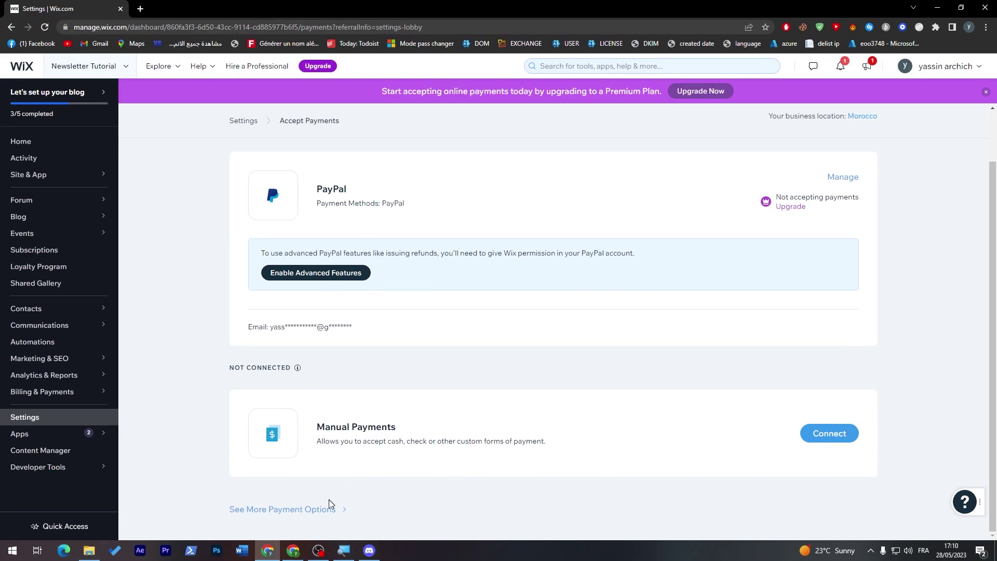
pyautogui.click(330, 505)
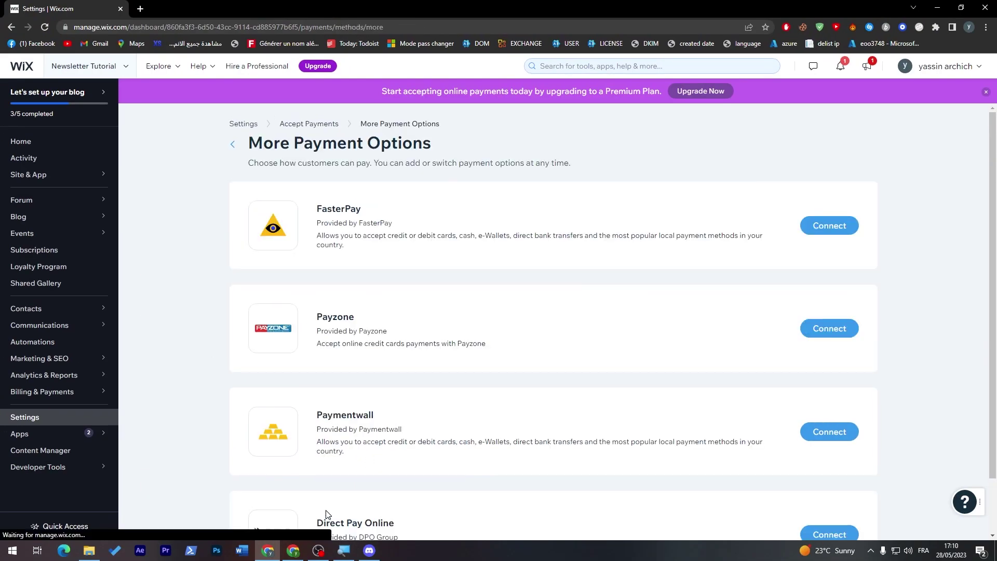
pyautogui.scroll(-1, 546, 312)
pyautogui.scroll(-1, 546, 312)
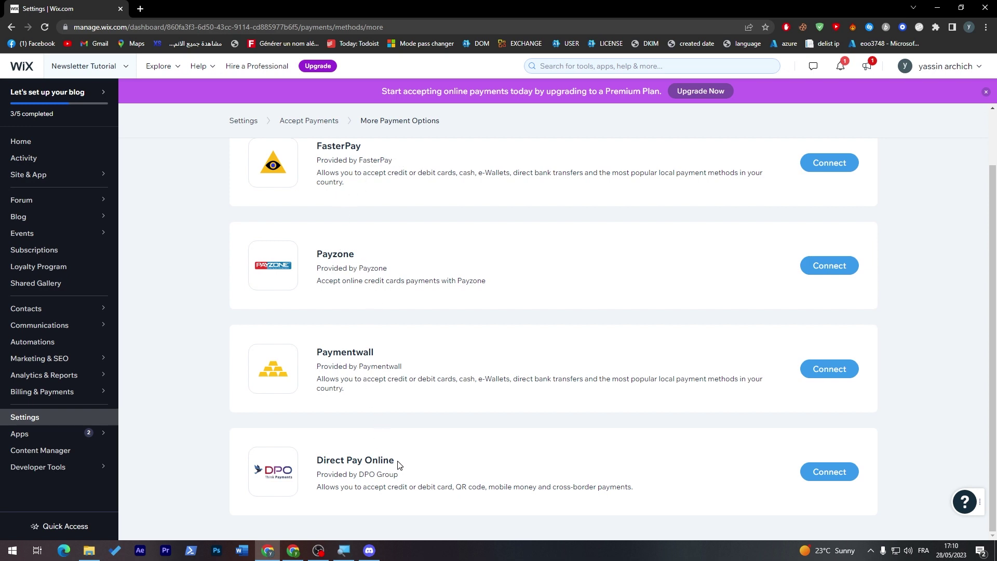
pyautogui.scroll(2, 780, 339)
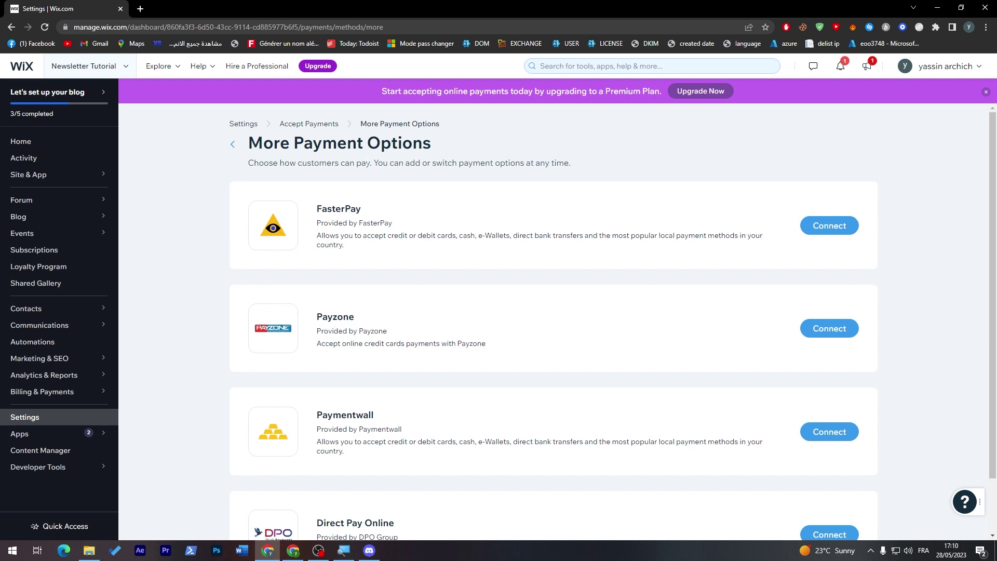
pyautogui.click(232, 145)
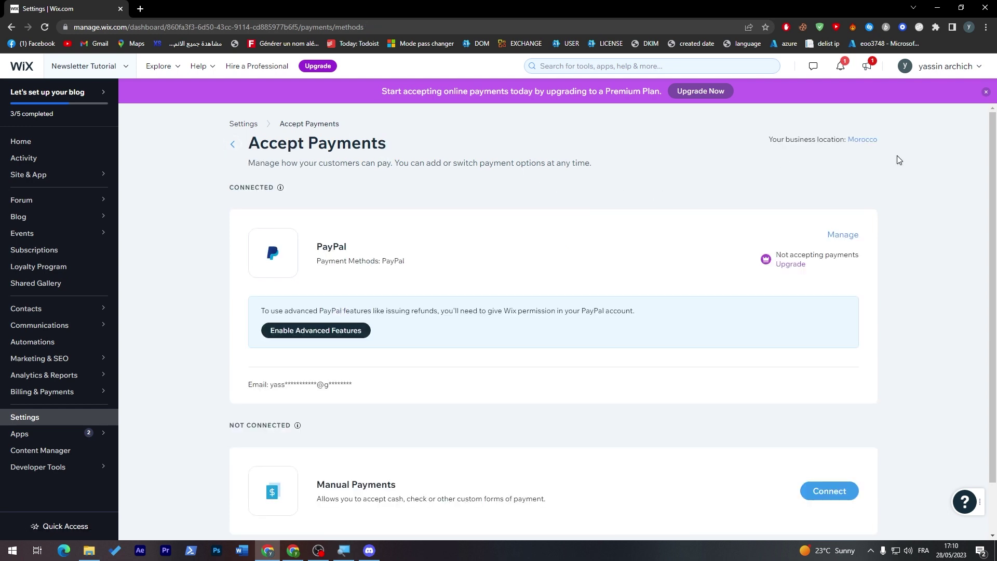
# Review the business location note showing Morocco as the current location
pyautogui.click(863, 143)
pyautogui.click(681, 238)
pyautogui.click(865, 141)
pyautogui.click(886, 149)
pyautogui.click(861, 141)
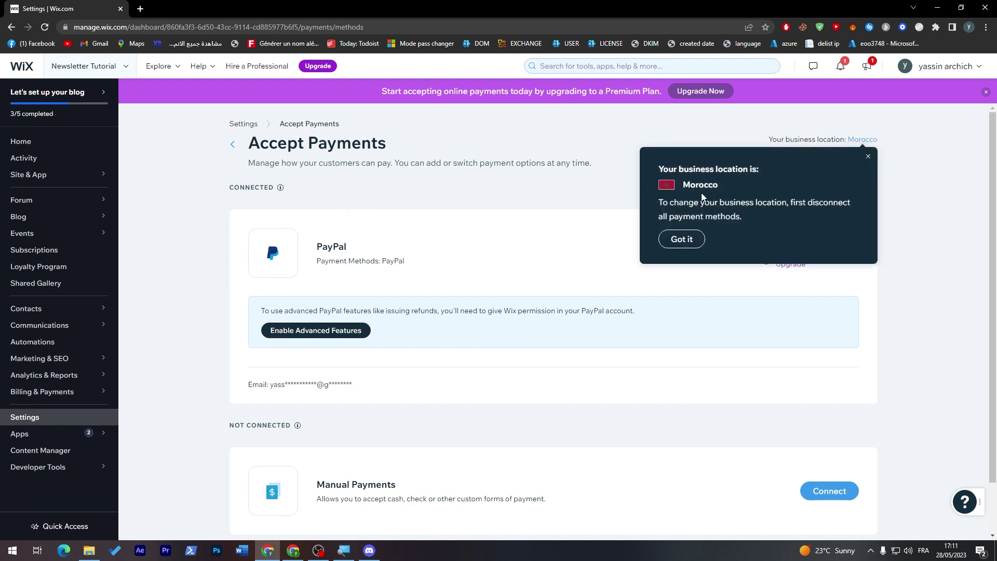
pyautogui.click(818, 206)
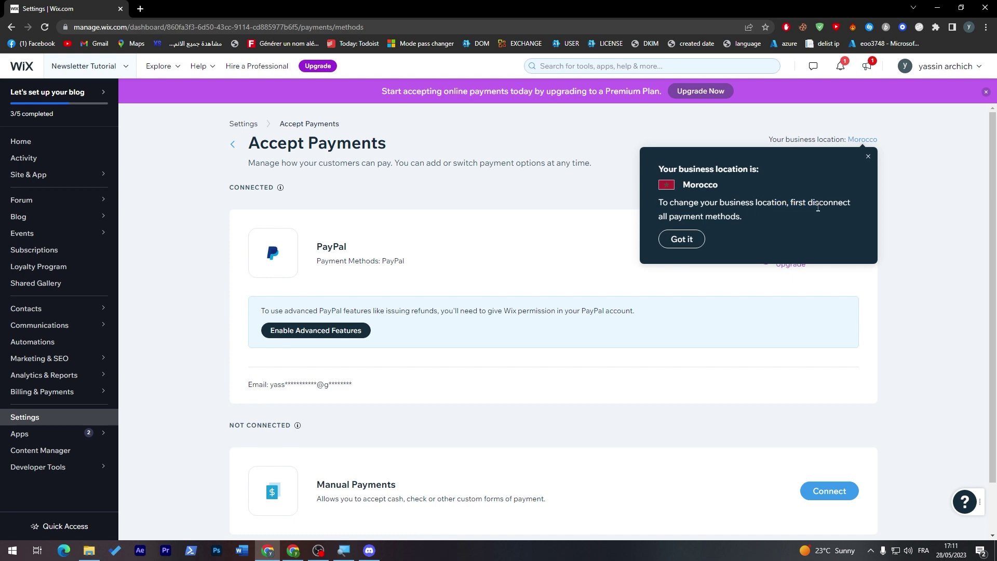
pyautogui.click(904, 220)
# Disconnect PayPal from the site via its Manage page
pyautogui.click(845, 234)
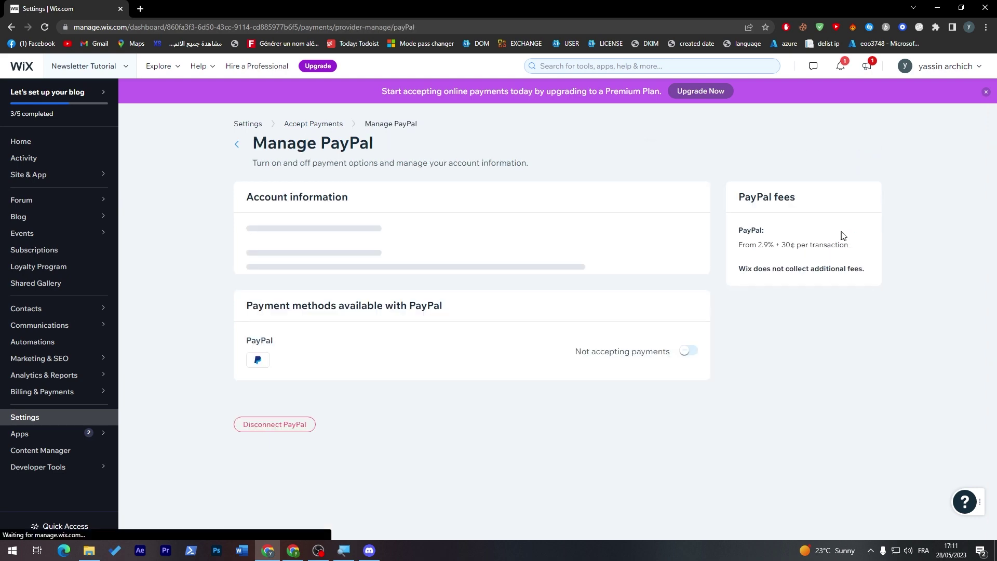
pyautogui.click(289, 427)
pyautogui.click(606, 362)
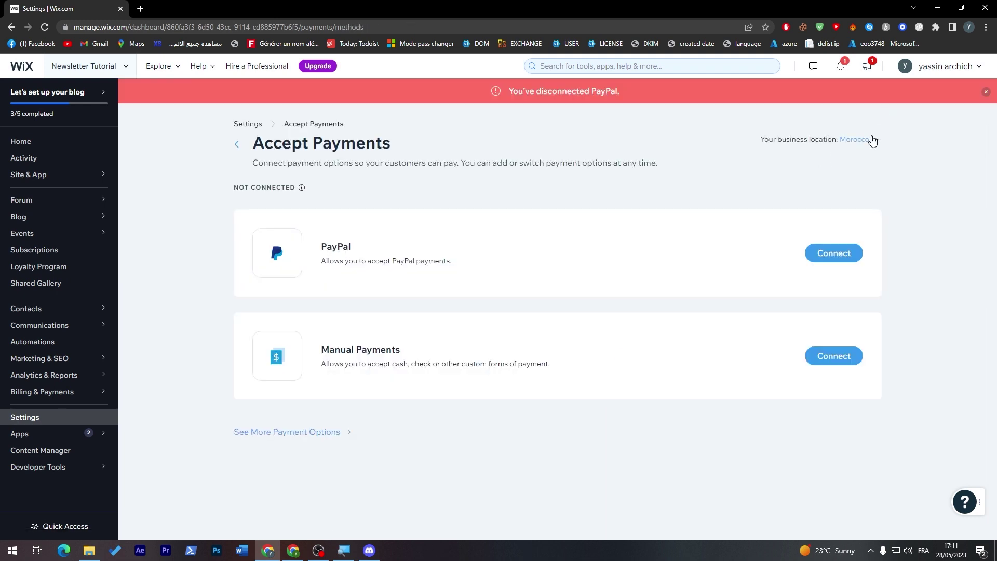
# Change the business location from Morocco to United States
pyautogui.click(873, 140)
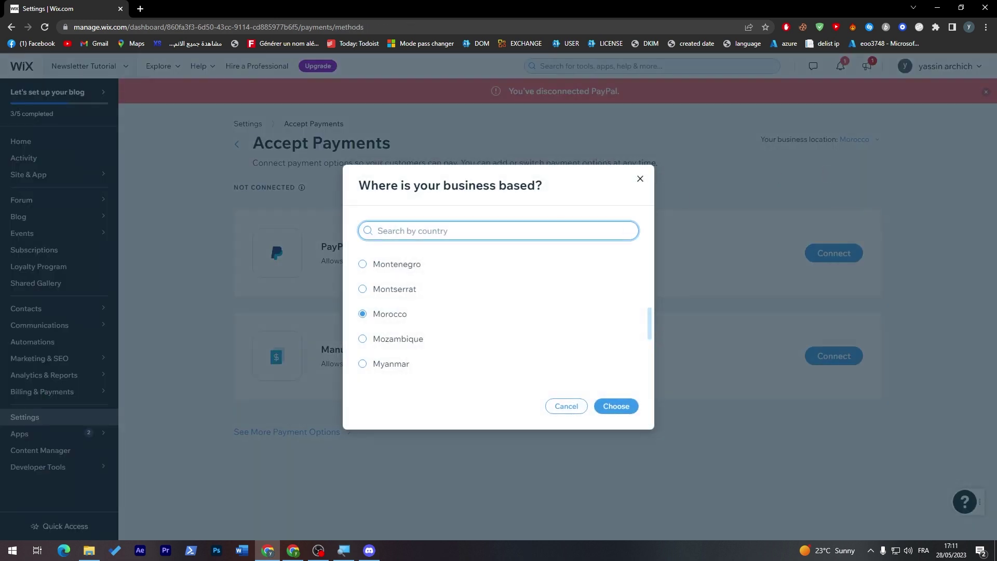
pyautogui.write('unit')
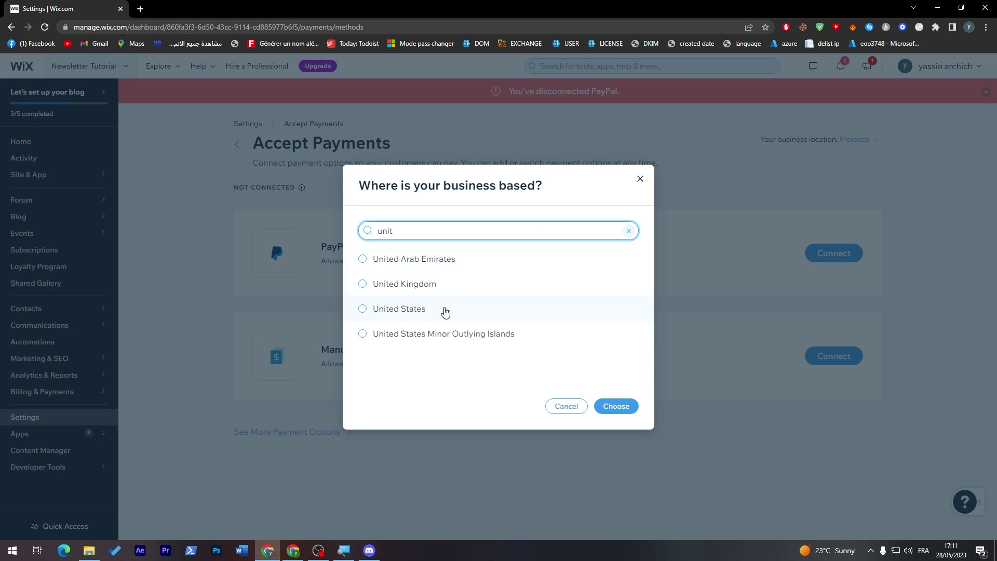
pyautogui.click(447, 310)
pyautogui.click(616, 406)
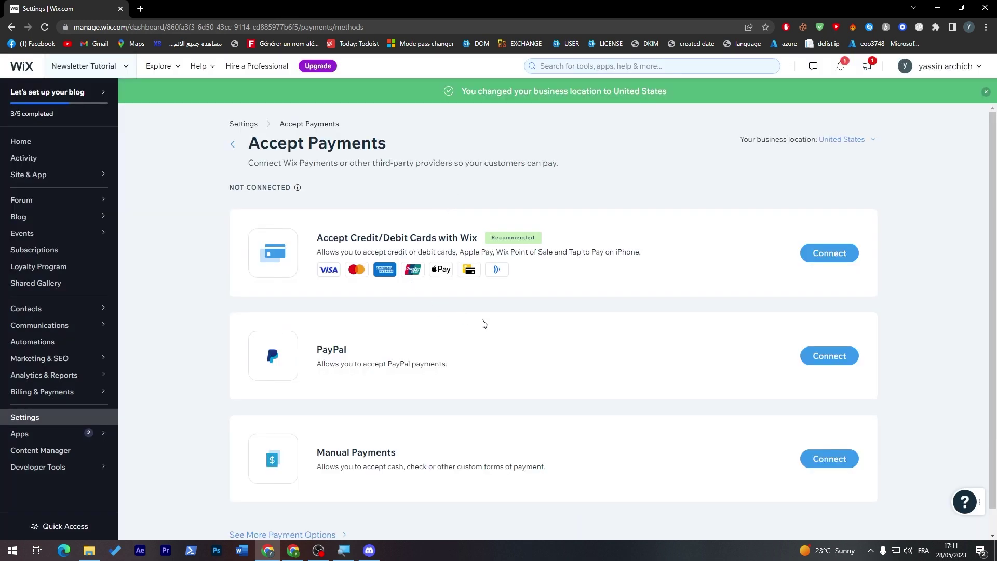
pyautogui.moveTo(993, 164); pyautogui.dragTo(993, 184)
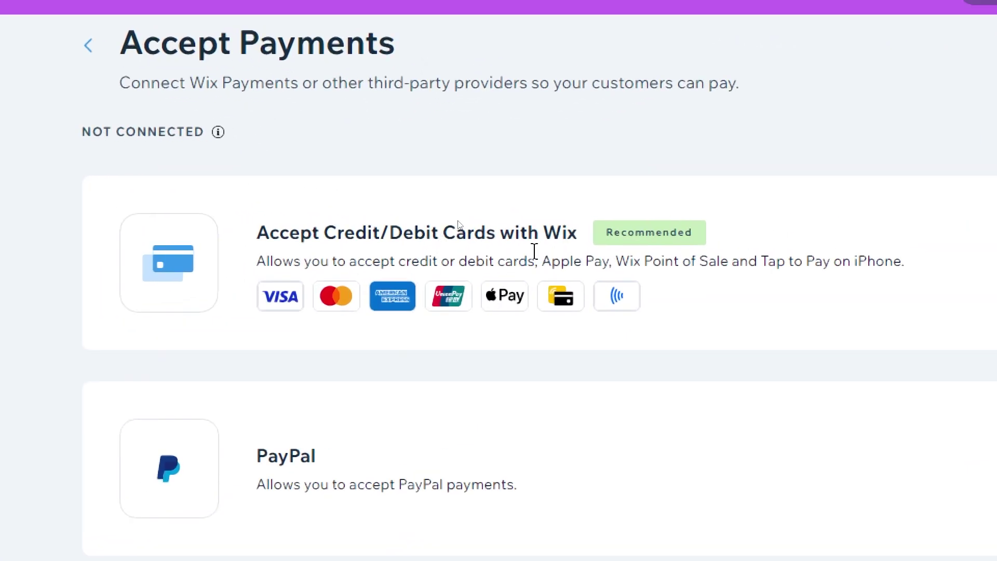
# Read the Accept Credit/Debit Cards with Wix option and show the full list of payment options
pyautogui.moveTo(317, 212); pyautogui.dragTo(477, 214)
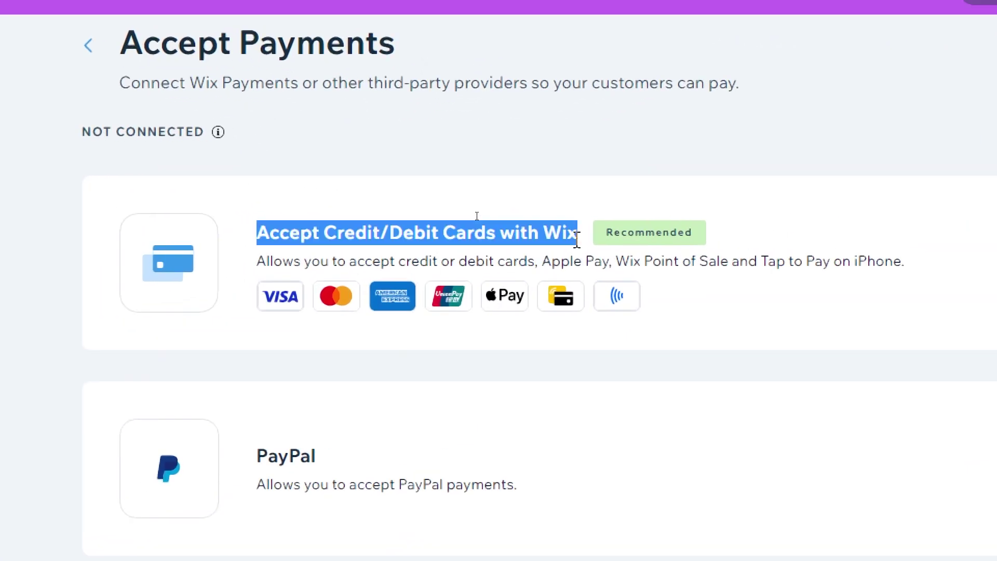
pyautogui.click(662, 231)
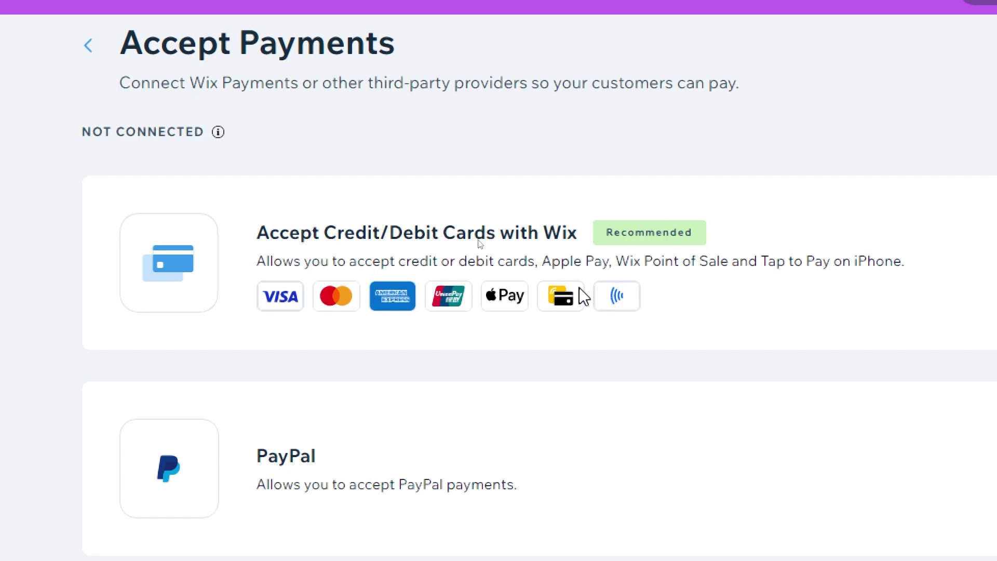
pyautogui.scroll(-2, 582, 296)
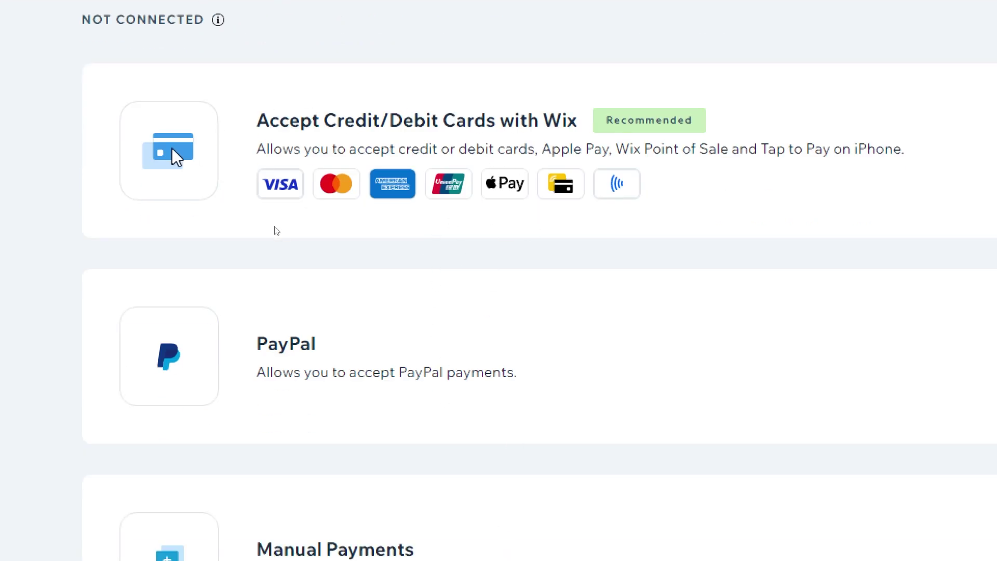
pyautogui.doubleClick(366, 149)
pyautogui.click(366, 148)
pyautogui.scroll(-3, 552, 441)
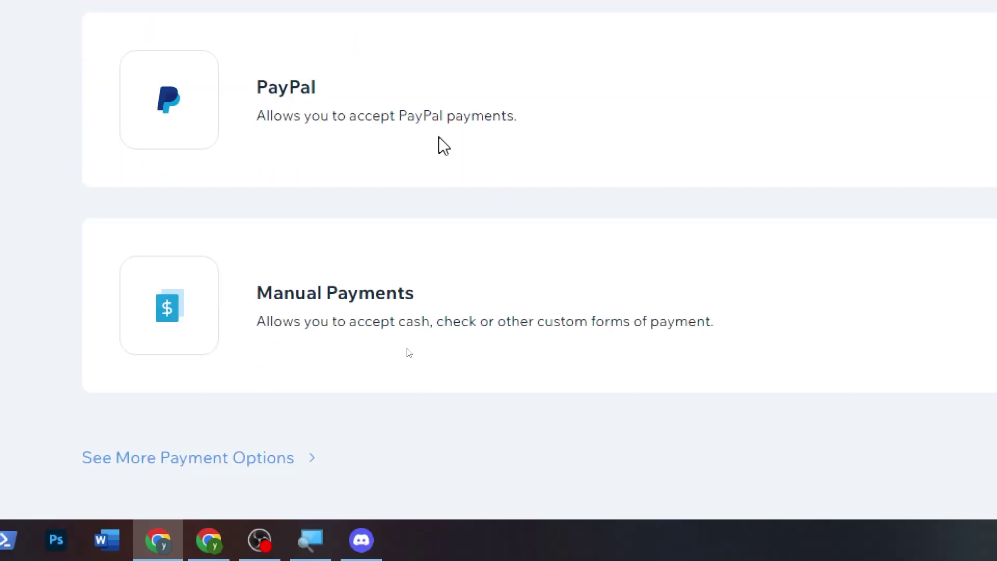
pyautogui.doubleClick(261, 86)
pyautogui.click(289, 460)
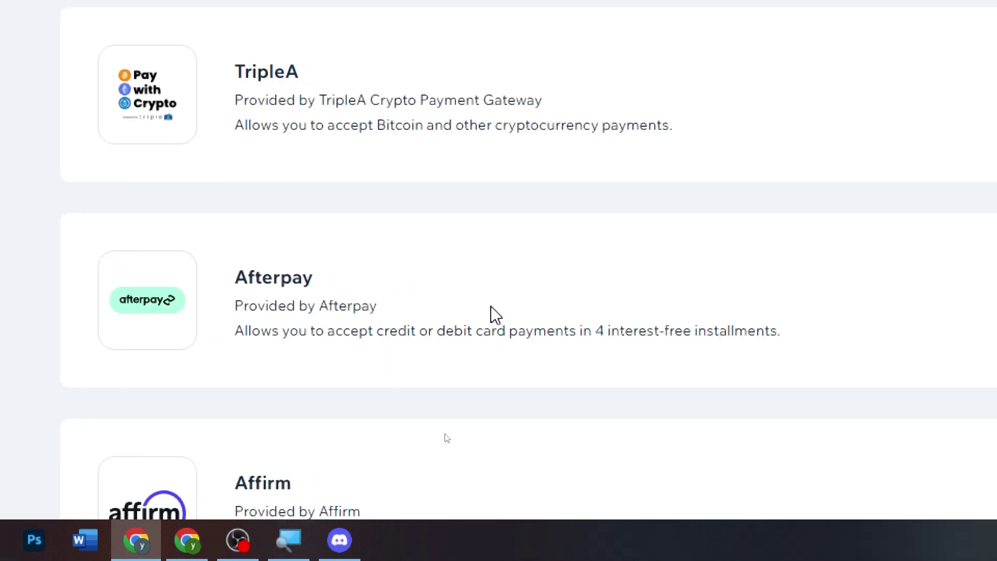
pyautogui.moveTo(288, 70); pyautogui.dragTo(249, 99)
pyautogui.scroll(1, 250, 187)
pyautogui.moveTo(234, 187); pyautogui.dragTo(203, 183)
# Browse the extra providers and go to the Third-Party Credit/Debit Card Providers list
pyautogui.click(320, 331)
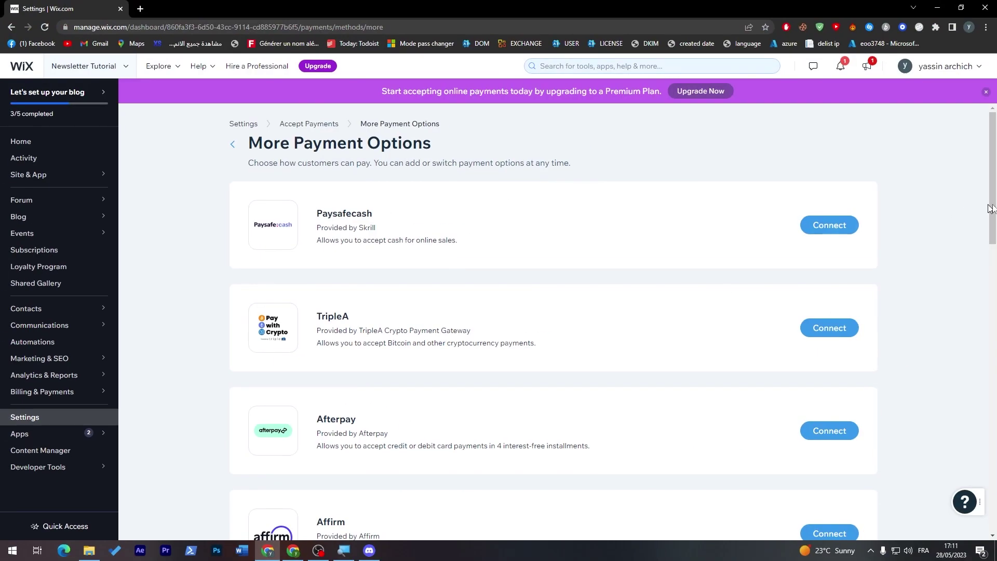
pyautogui.moveTo(989, 208)
pyautogui.mouseDown()
pyautogui.moveTo(965, 334)
pyautogui.moveTo(976, 405)
pyautogui.moveTo(946, 500)
pyautogui.mouseUp()
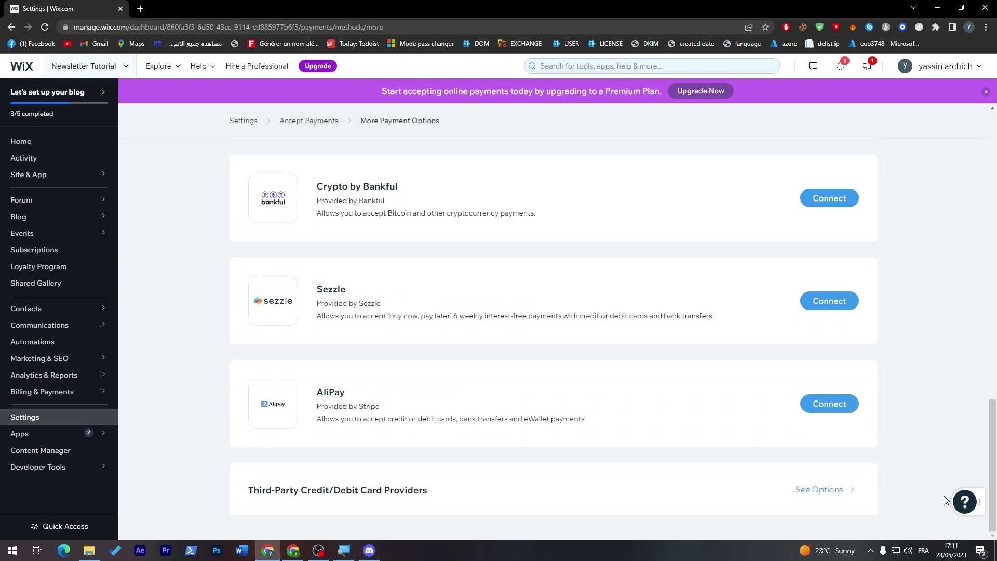
pyautogui.click(838, 495)
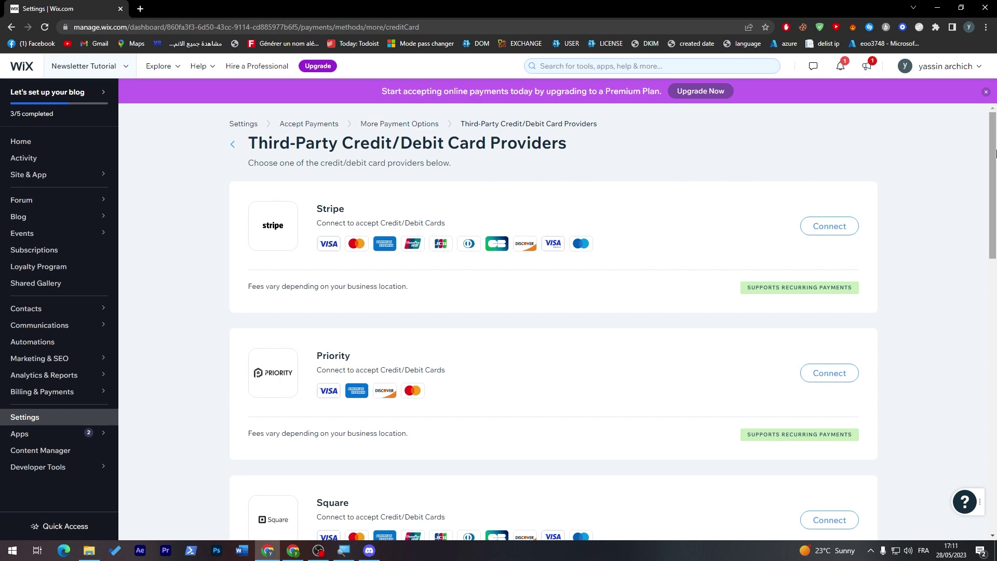
pyautogui.moveTo(993, 141); pyautogui.dragTo(964, 405)
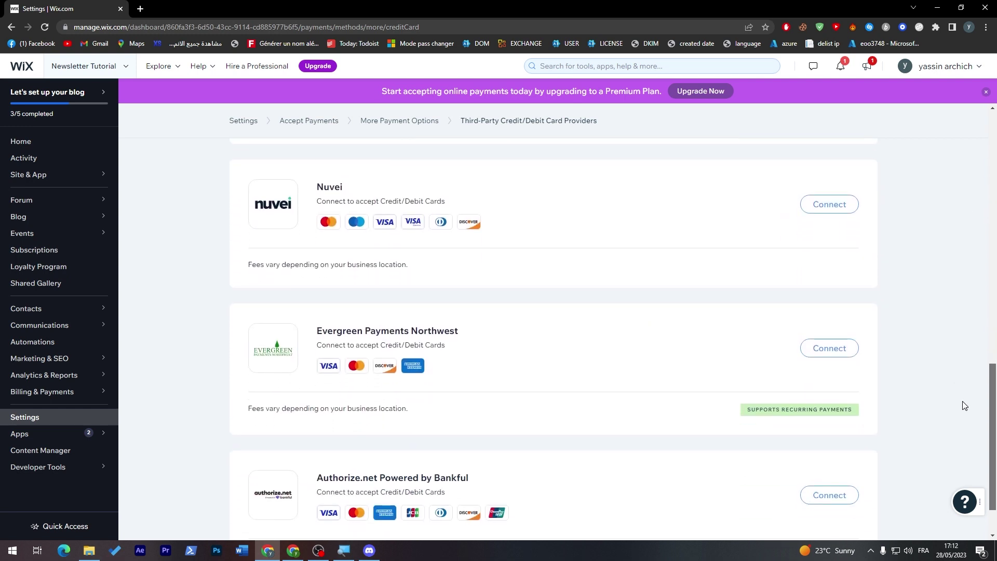
pyautogui.moveTo(964, 405); pyautogui.dragTo(951, 462)
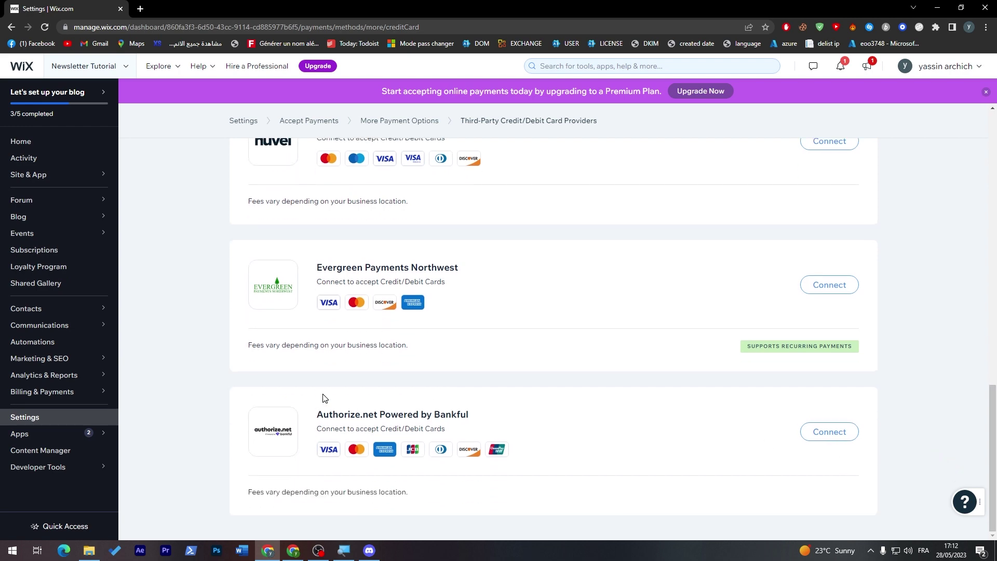
# Review the card providers like Evergreen Payments, then return to the Settings overview
pyautogui.doubleClick(444, 287)
pyautogui.moveTo(991, 436); pyautogui.dragTo(976, 168)
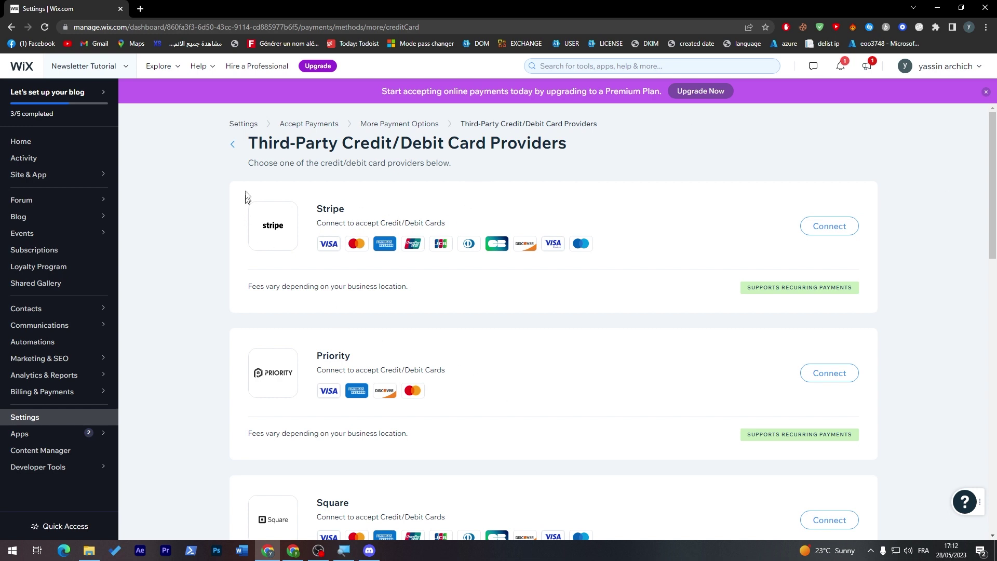
pyautogui.click(233, 144)
pyautogui.click(233, 144)
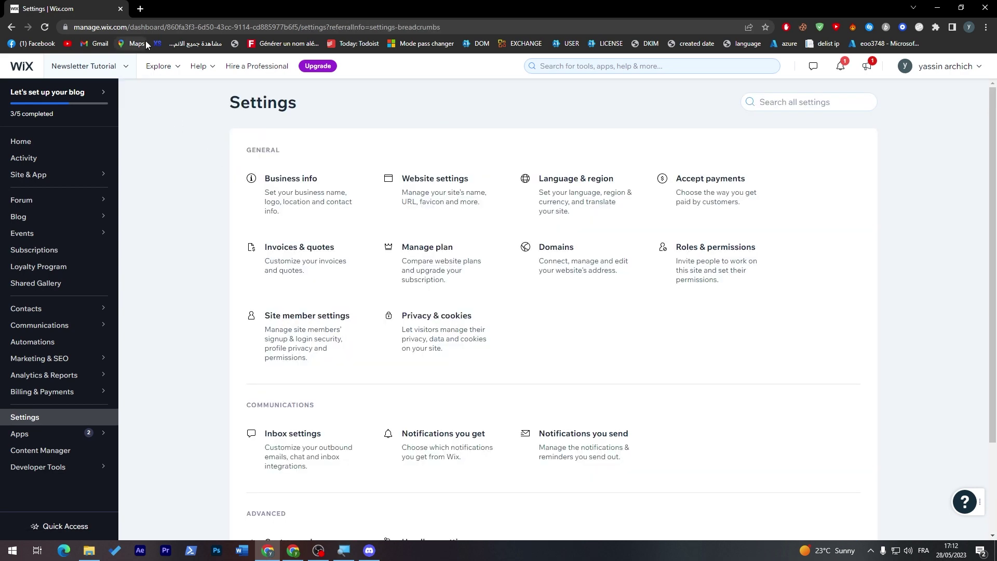
# Search Google in a new tab for 'wich conutries paypal doesnt support'
pyautogui.click(140, 9)
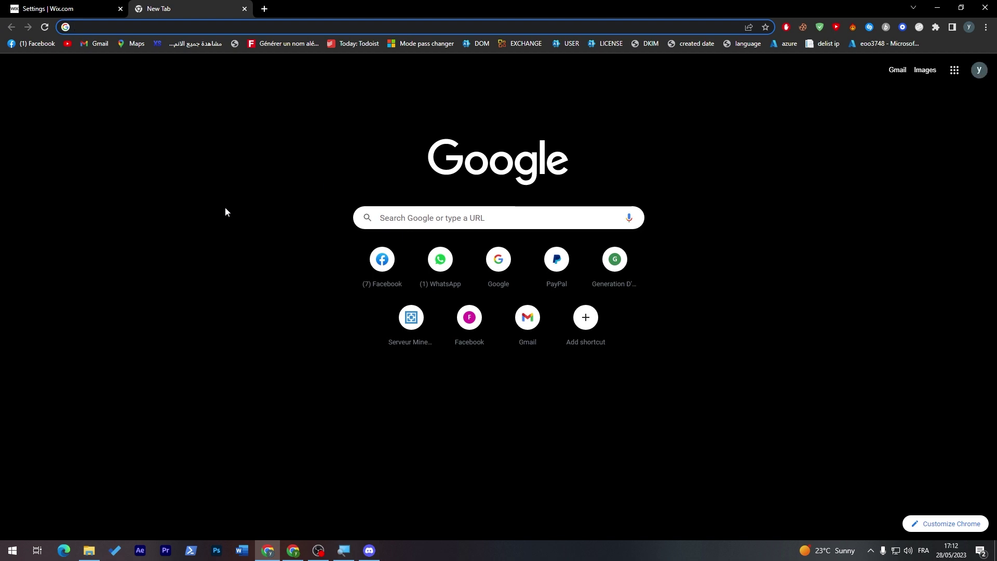
pyautogui.write('wich ')
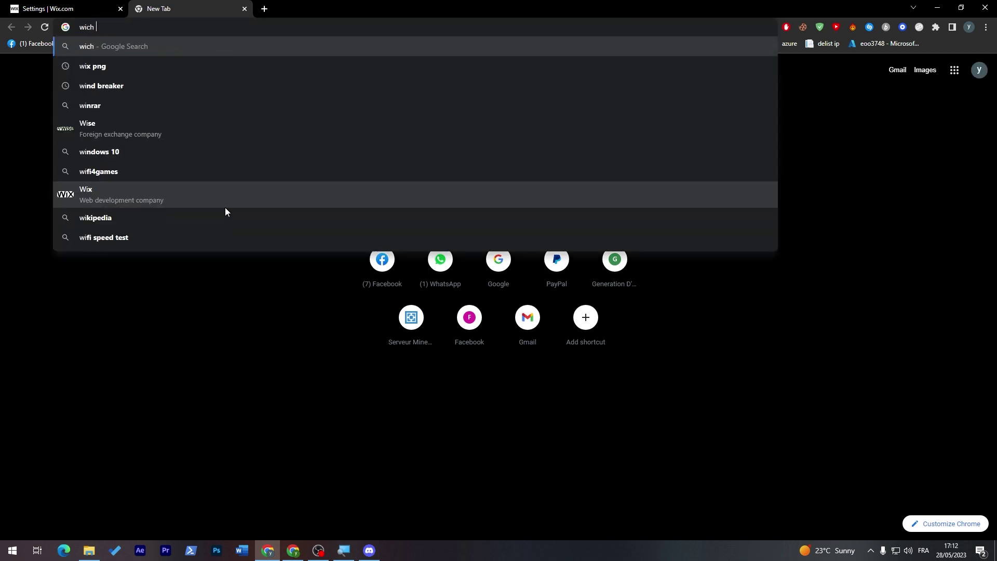
pyautogui.write('conutries pa')
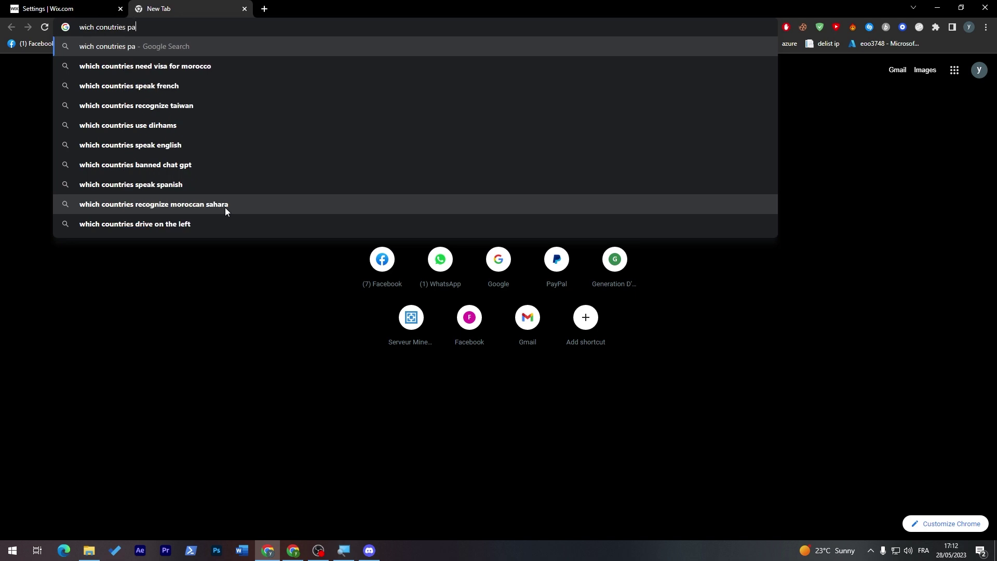
pyautogui.write('ypal doesnt support')
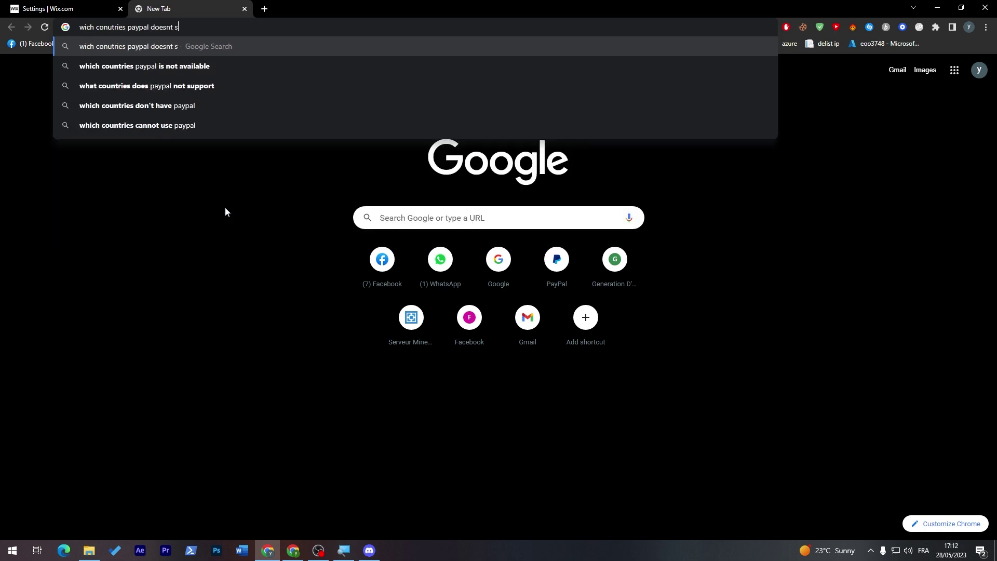
pyautogui.press('Return')
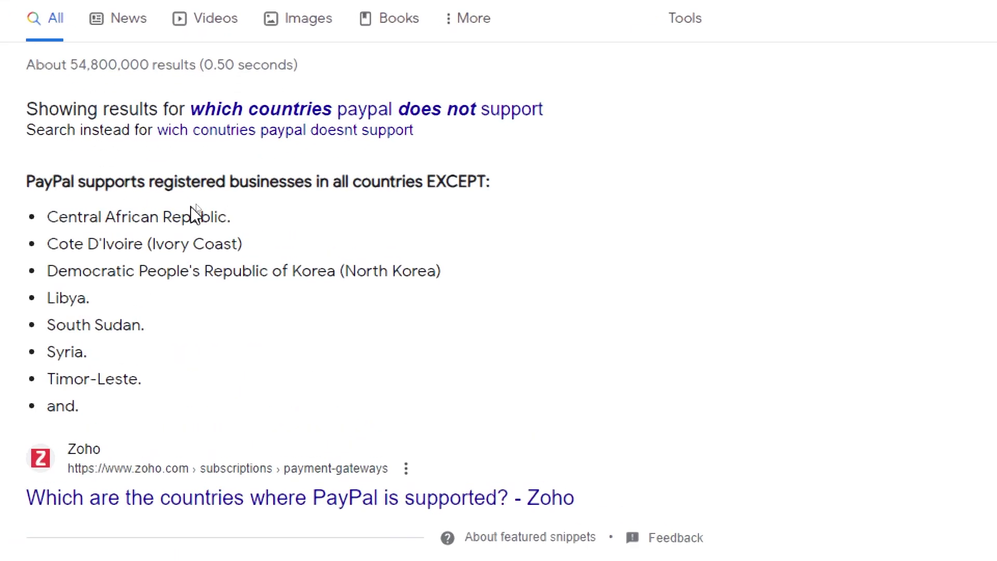
# Read the featured snippet listing excluded countries like Central African Republic, Ivory Coast and North Korea
pyautogui.moveTo(207, 193); pyautogui.dragTo(261, 195)
pyautogui.click(312, 207)
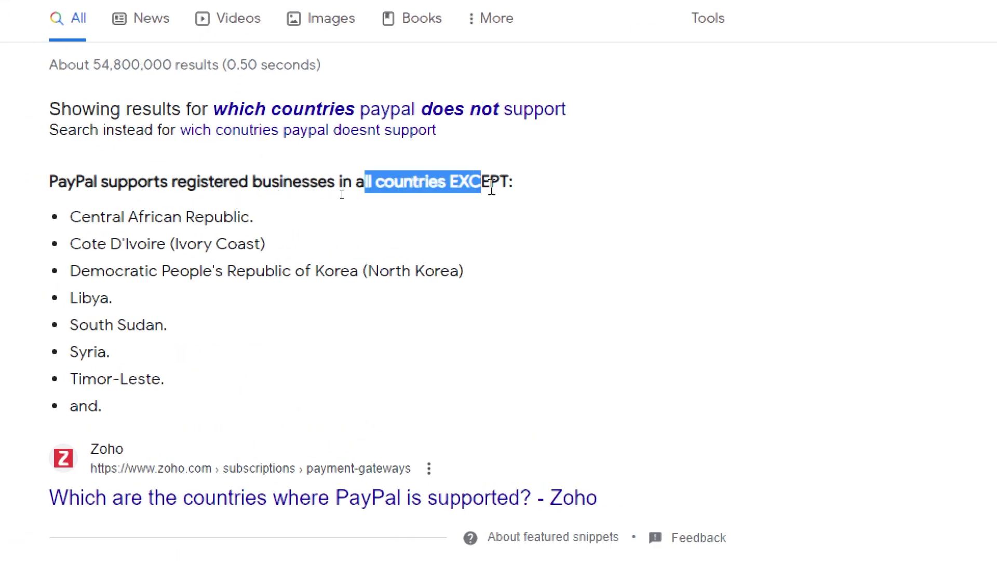
pyautogui.moveTo(363, 182); pyautogui.dragTo(491, 187)
pyautogui.click(163, 287)
pyautogui.moveTo(268, 214); pyautogui.dragTo(456, 231)
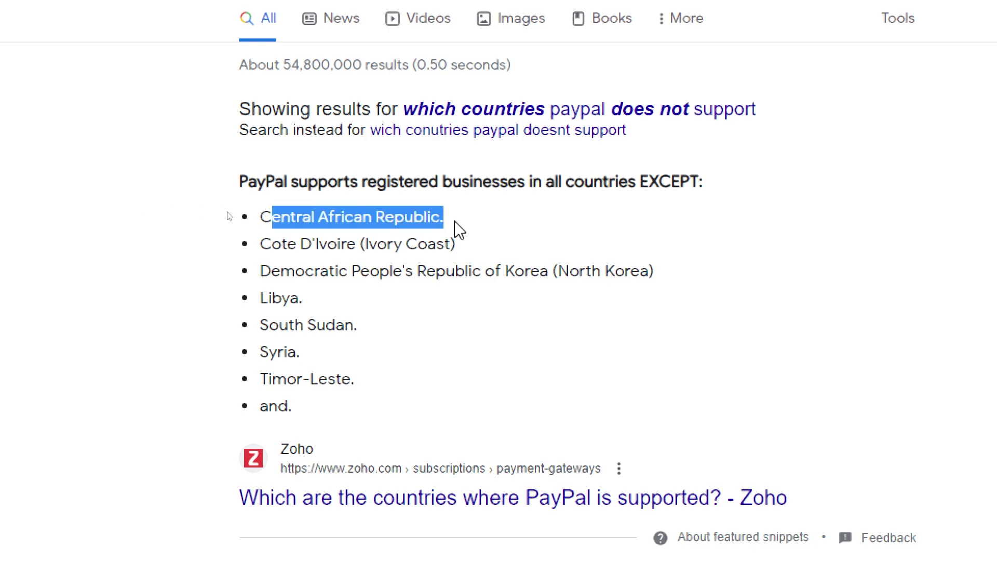
pyautogui.click(269, 248)
pyautogui.moveTo(260, 244); pyautogui.dragTo(365, 265)
pyautogui.click(370, 300)
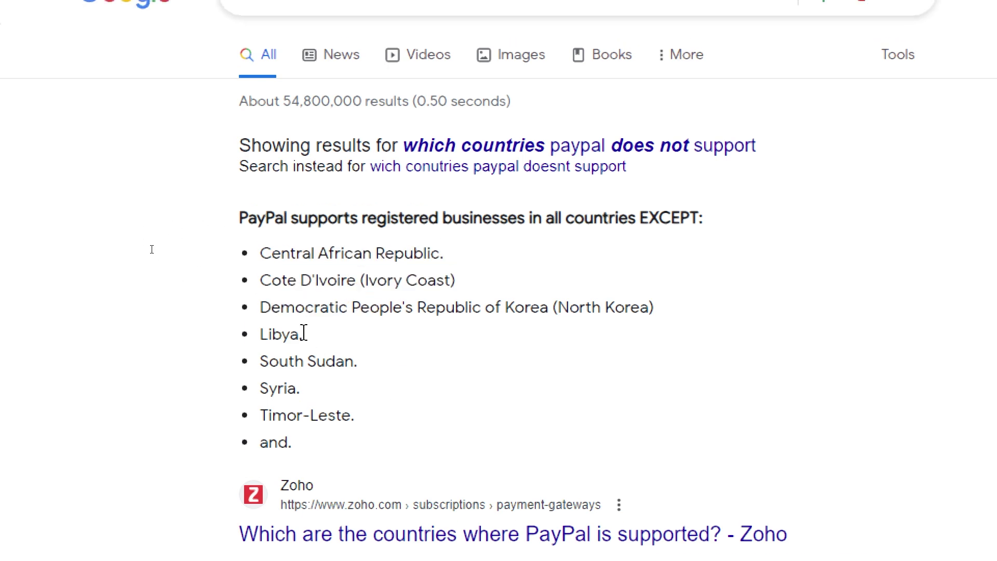
pyautogui.scroll(-1, 421, 302)
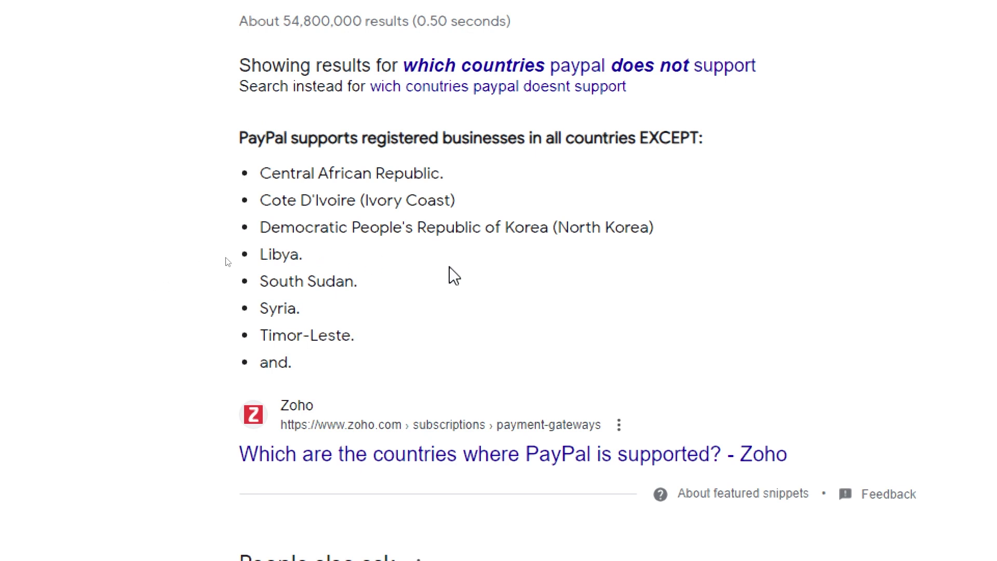
# Open the Zoho result 'Which are the countries where PayPal is supported?'
pyautogui.tripleClick(664, 232)
pyautogui.click(637, 311)
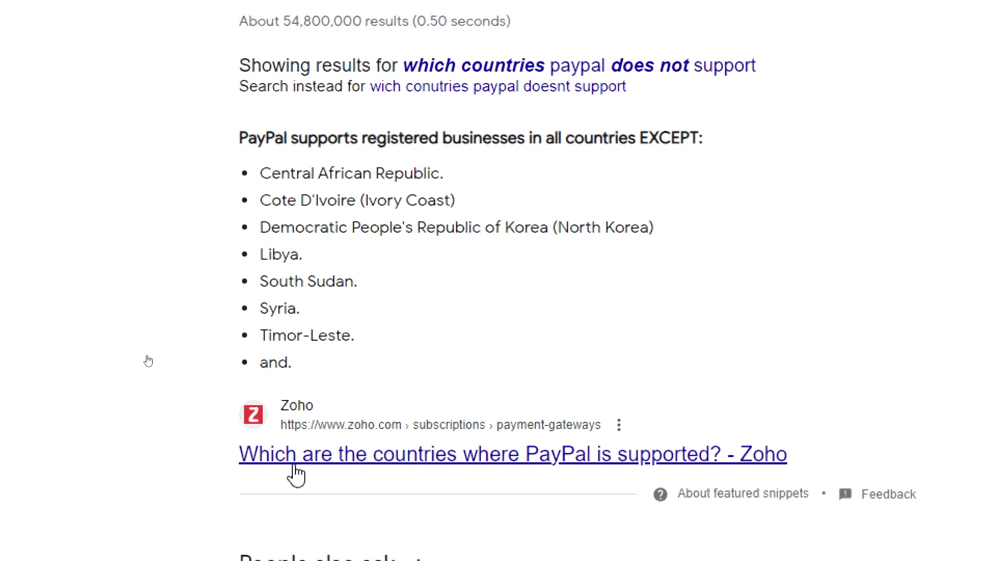
pyautogui.click(329, 420)
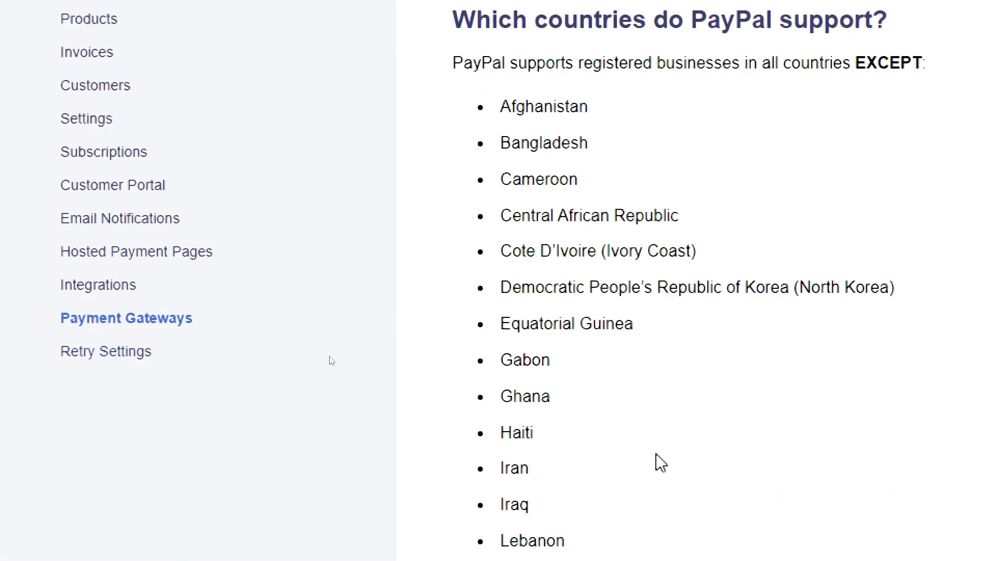
pyautogui.scroll(-2, 656, 460)
pyautogui.scroll(-2, 749, 538)
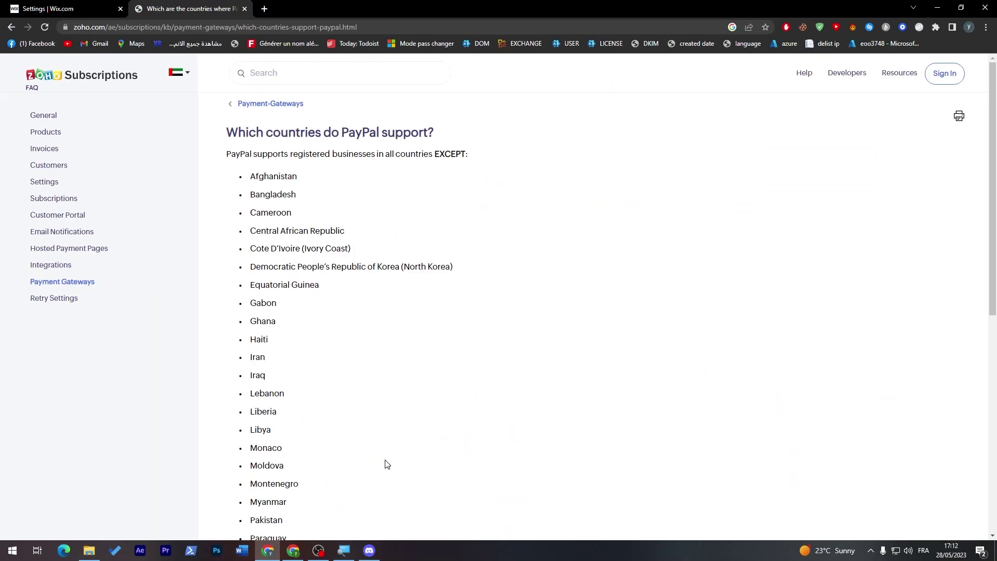
pyautogui.scroll(-5, 966, 244)
pyautogui.scroll(-3, 966, 245)
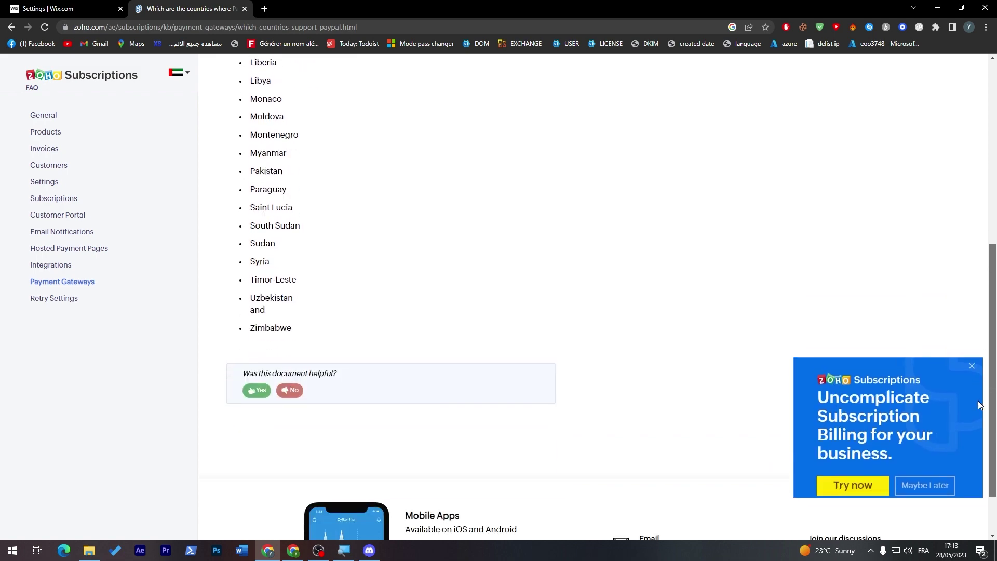
pyautogui.scroll(3, 930, 286)
pyautogui.scroll(3, 930, 286)
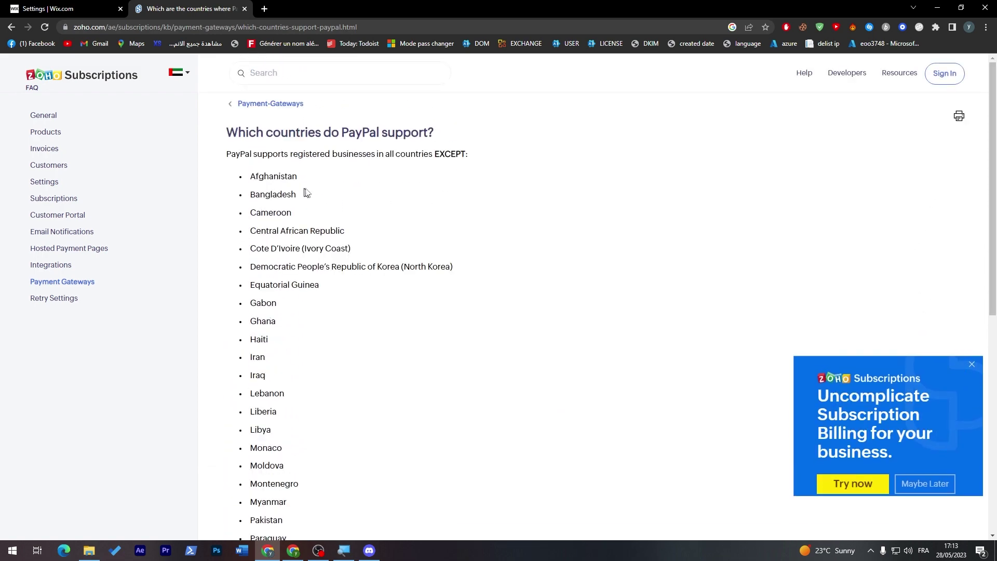
pyautogui.moveTo(249, 177)
pyautogui.mouseDown()
pyautogui.moveTo(355, 380)
pyautogui.moveTo(279, 250)
pyautogui.mouseUp()
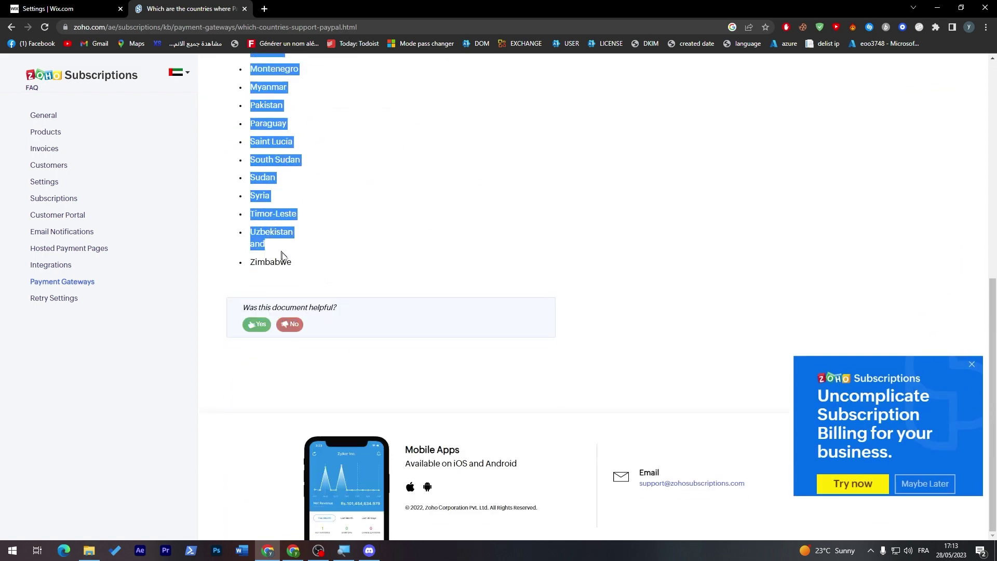
pyautogui.scroll(3, 545, 273)
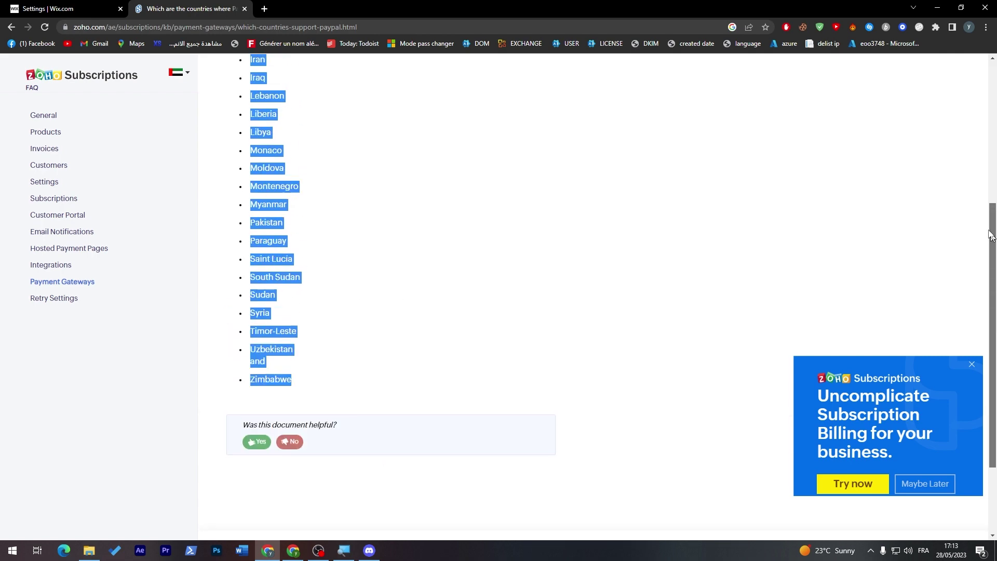
pyautogui.scroll(3, 935, 156)
pyautogui.scroll(1, 935, 109)
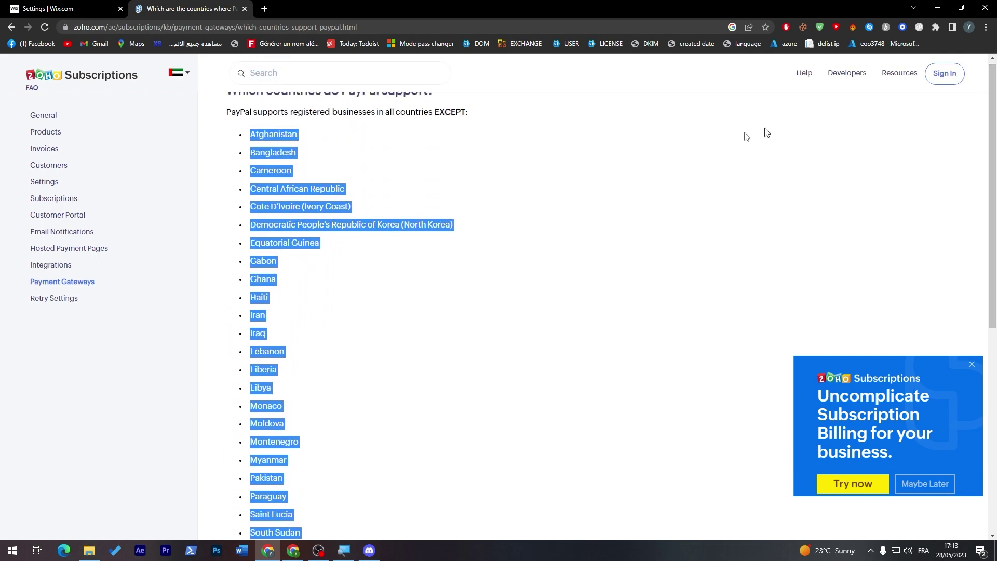
# Finish reading the Zoho list of unsupported countries and switch back to the Wix Settings tab
pyautogui.click(425, 239)
pyautogui.click(47, 9)
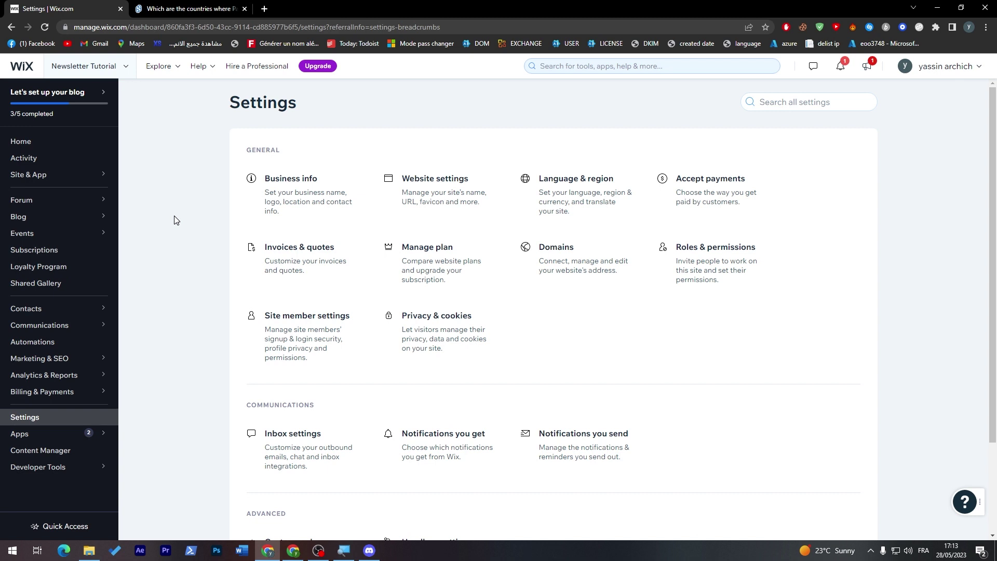
# Close the Zoho article tab, leaving only the Wix Settings page open
pyautogui.moveTo(244, 8)
pyautogui.click(204, 9)
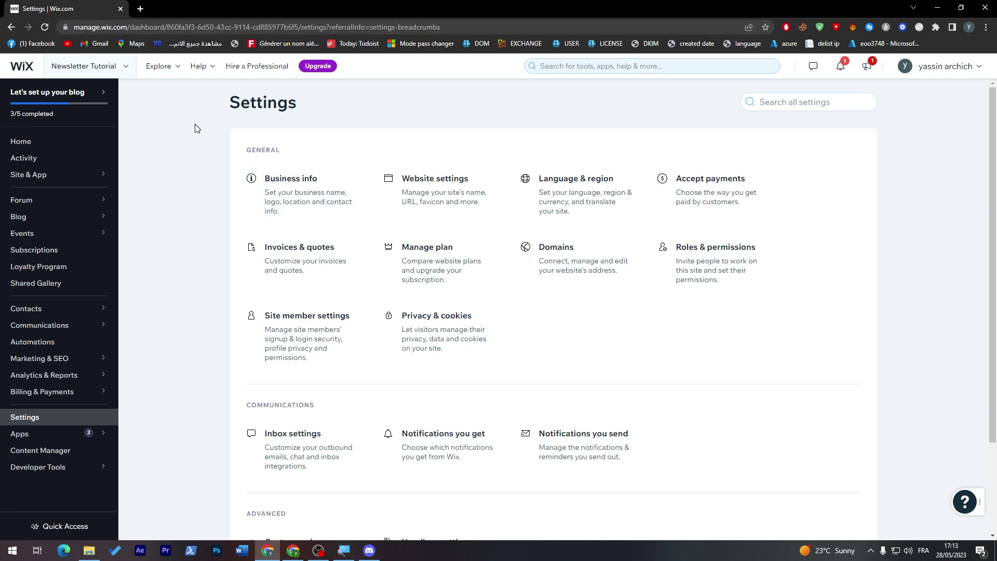